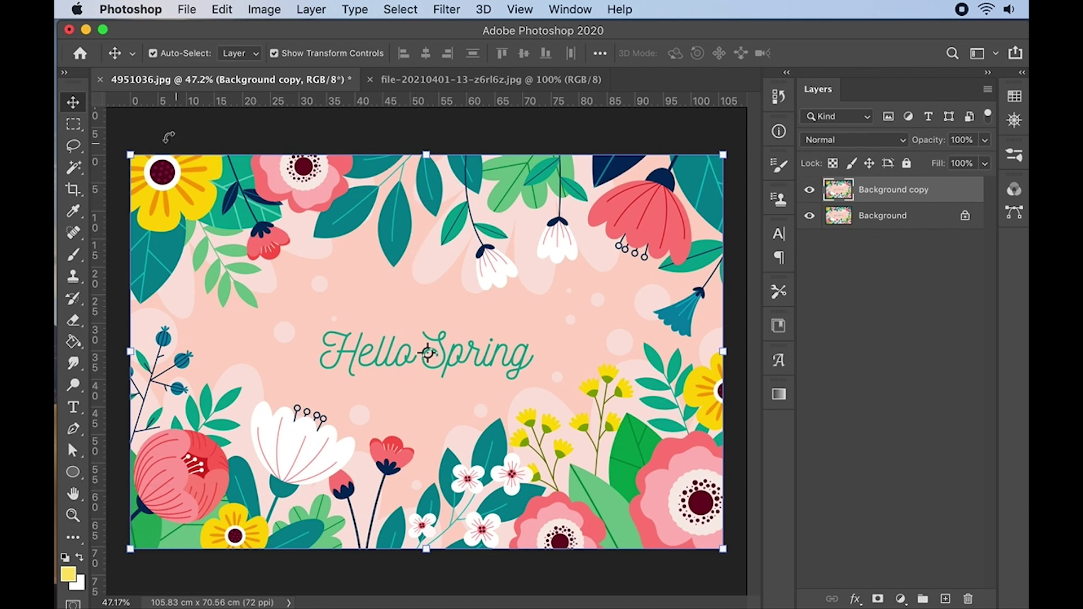
Deselect the Background copy layer to dismiss its transform box, then pick the Magic Wand.
{"action": "left_click", "coordinate": [151, 138]}
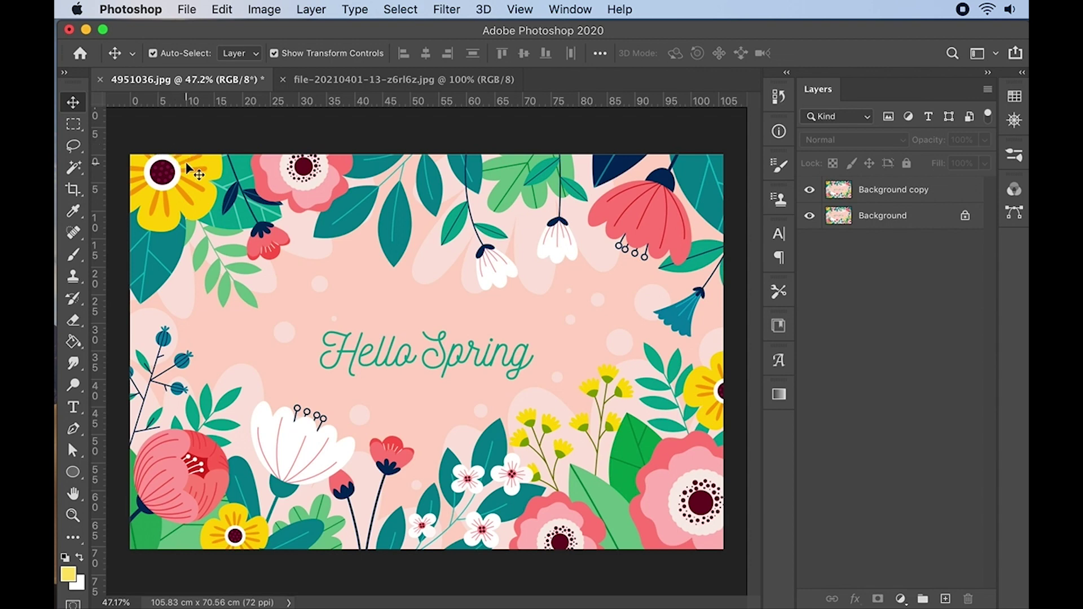
{"action": "left_click", "coordinate": [76, 169]}
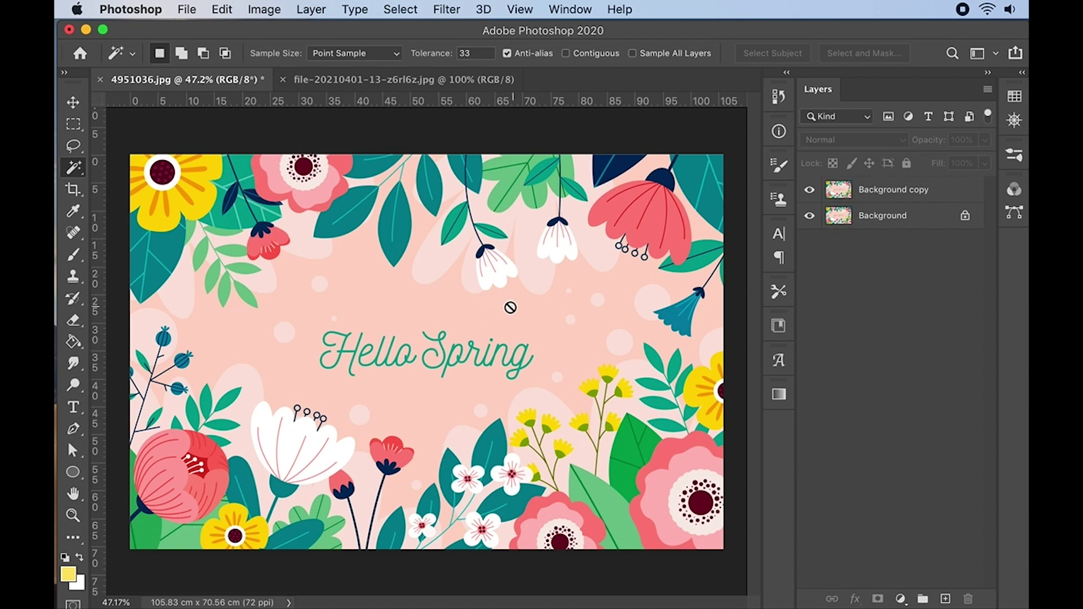
Make the Background copy layer active for Magic Wand selecting at tolerance 33.
{"action": "left_click", "coordinate": [908, 195]}
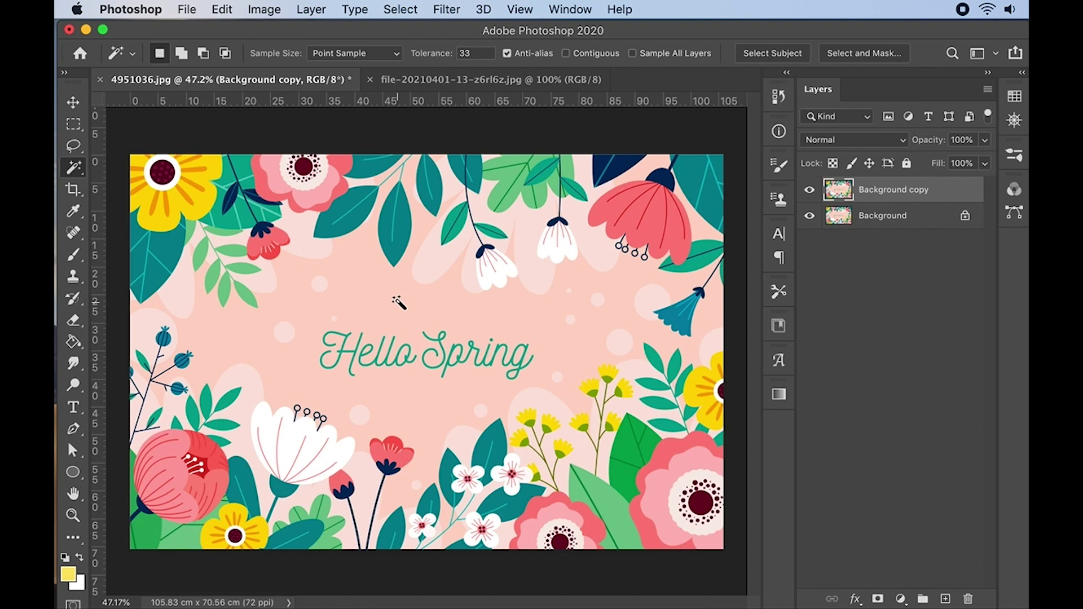
{"action": "left_click", "coordinate": [565, 54]}
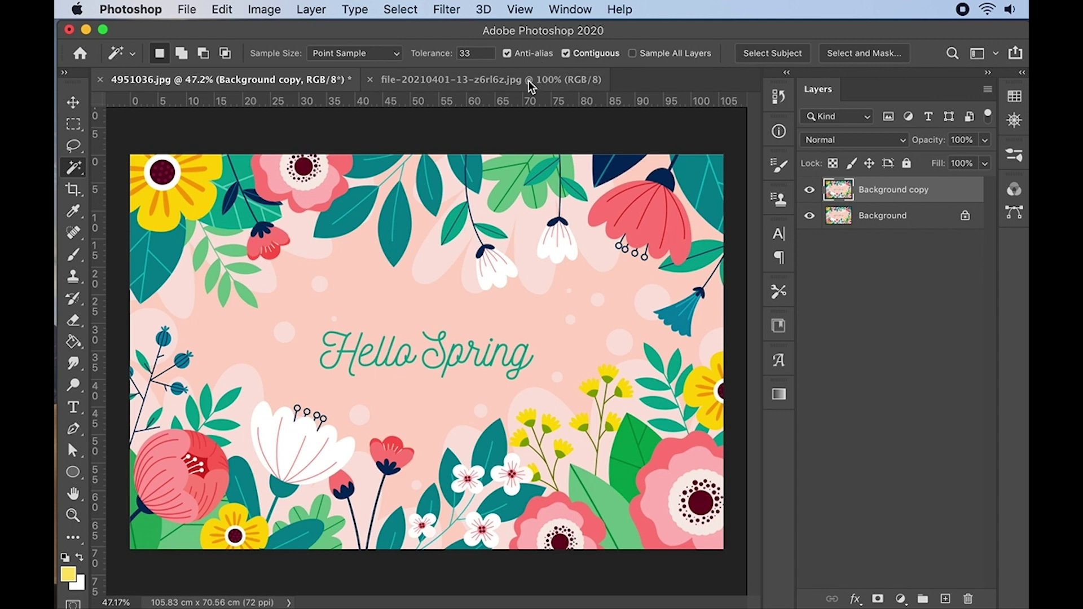
Select one angled teal leaf near the top with the contiguous Magic Wand.
{"action": "left_click", "coordinate": [401, 226]}
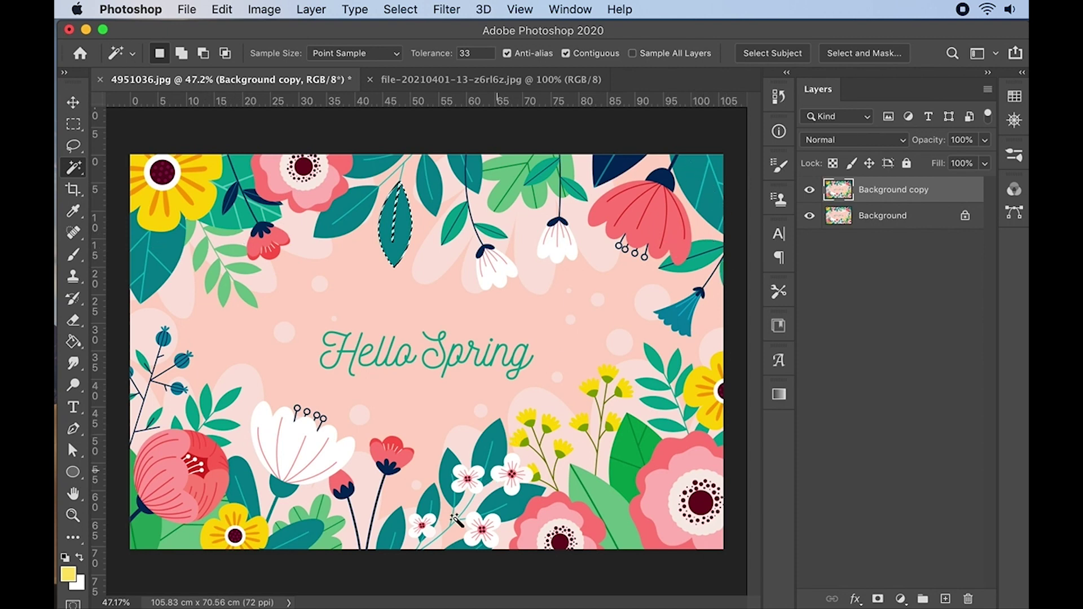
{"action": "left_click", "coordinate": [357, 221]}
{"action": "left_click_drag", "start_coordinate": [358, 221], "coordinate": [364, 176]}
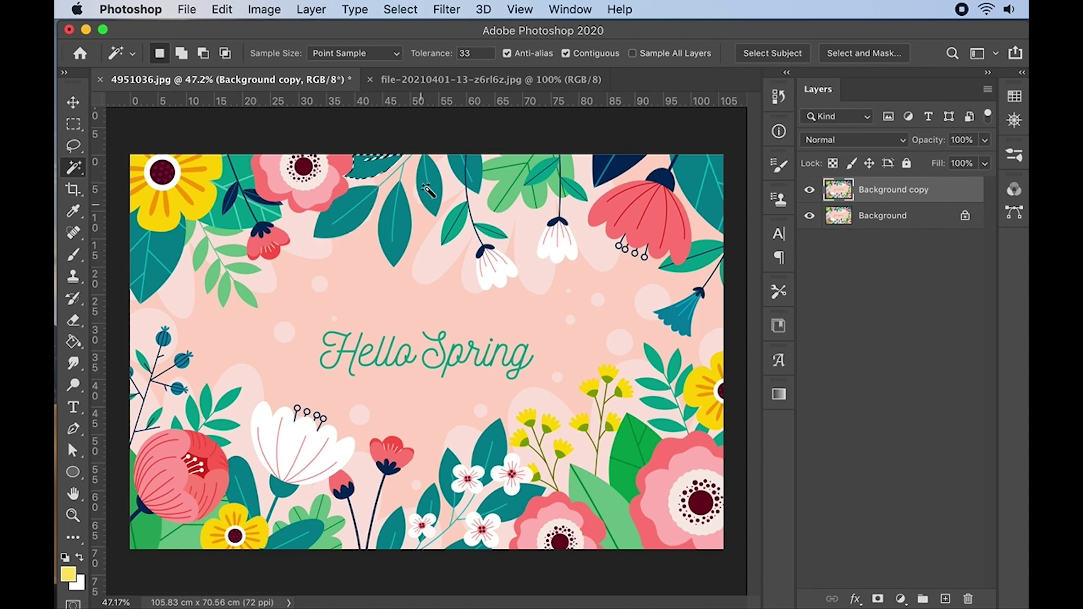
{"action": "scroll", "coordinate": [423, 192], "scroll_direction": "up", "scroll_amount": 2}
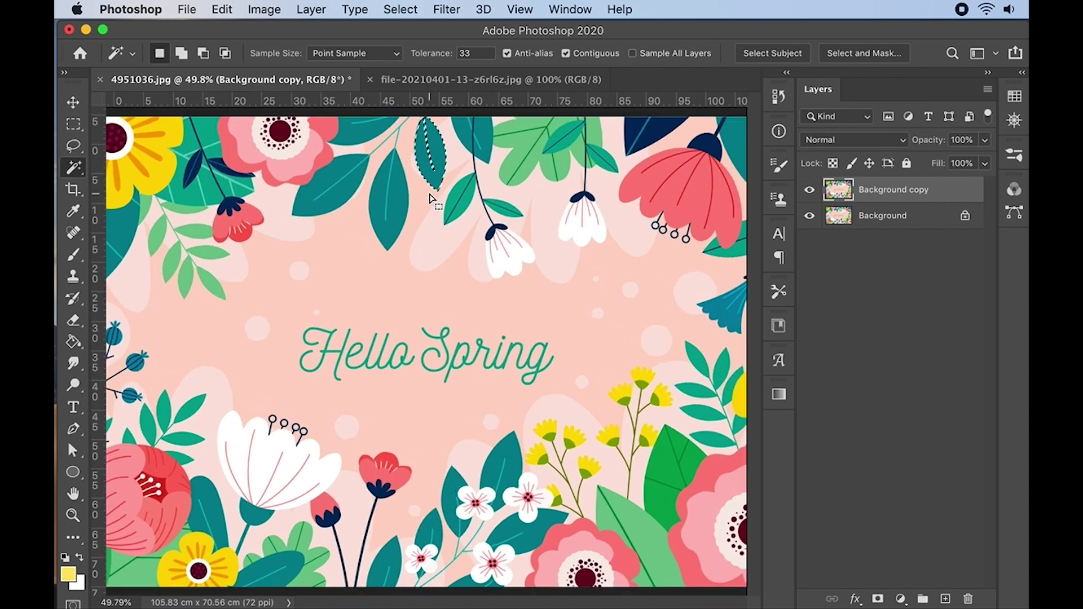
Zoom into the big top-left teal leaf and select its triangular sections.
{"action": "scroll", "coordinate": [430, 199], "scroll_direction": "up", "scroll_amount": 3}
{"action": "scroll", "coordinate": [430, 198], "scroll_direction": "left", "scroll_amount": 5}
{"action": "scroll", "coordinate": [429, 199], "scroll_direction": "up", "scroll_amount": 2}
{"action": "scroll", "coordinate": [430, 198], "scroll_direction": "up", "scroll_amount": 2}
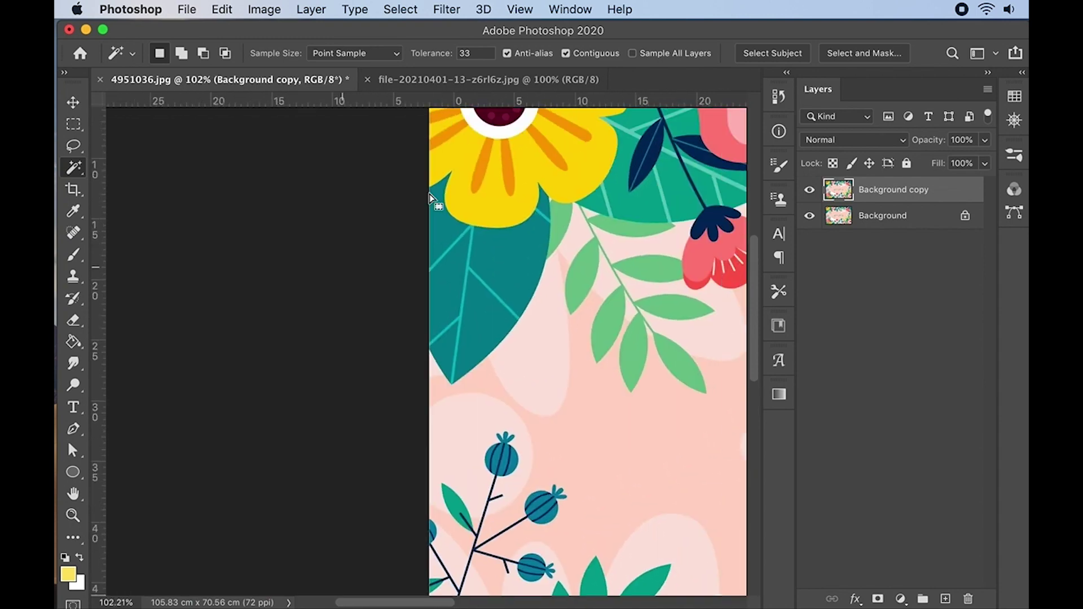
{"action": "scroll", "coordinate": [430, 199], "scroll_direction": "up", "scroll_amount": 1}
{"action": "scroll", "coordinate": [428, 198], "scroll_direction": "up", "scroll_amount": 3}
{"action": "scroll", "coordinate": [428, 198], "scroll_direction": "up", "scroll_amount": 2}
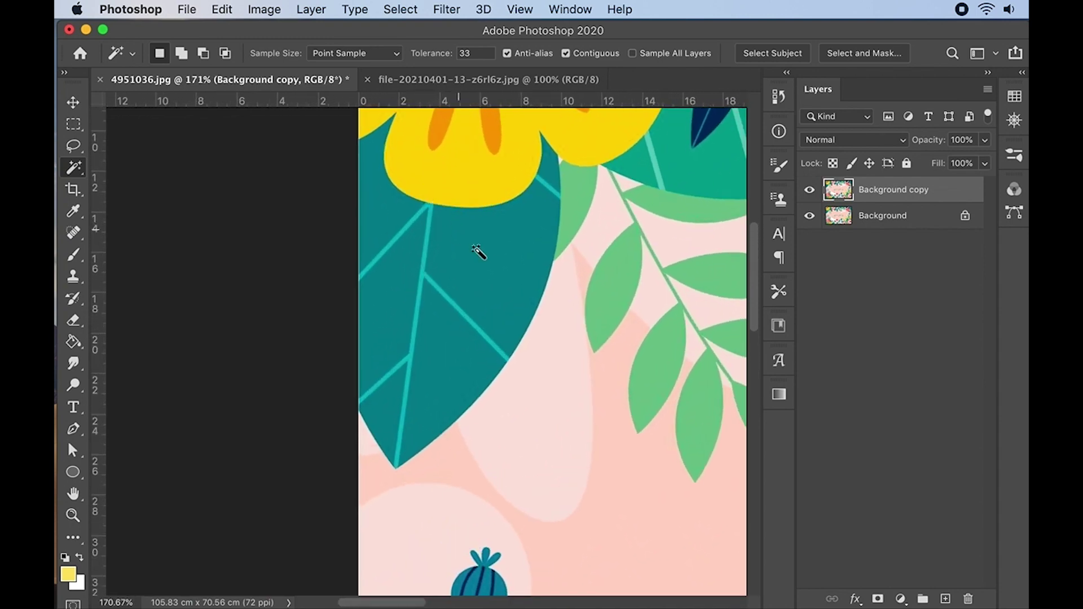
{"action": "left_click", "coordinate": [445, 361]}
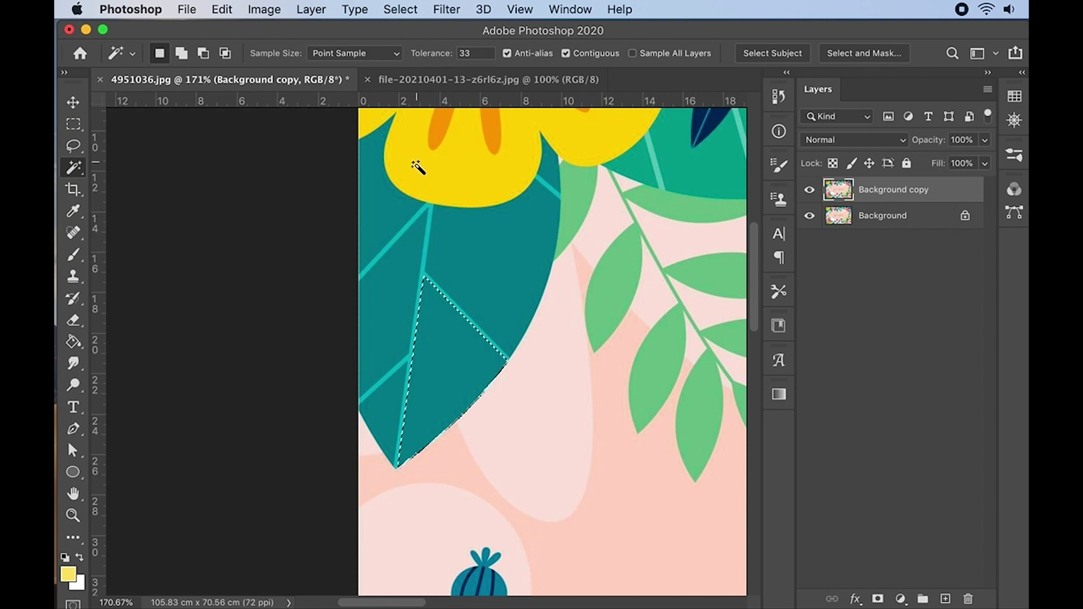
{"action": "left_click", "coordinate": [496, 281]}
{"action": "left_click", "coordinate": [397, 281]}
{"action": "left_click", "coordinate": [468, 355]}
Shift-add the leaf's upper section and left strip to the selection.
{"action": "scroll", "coordinate": [469, 355], "scroll_direction": "down", "scroll_amount": 2}
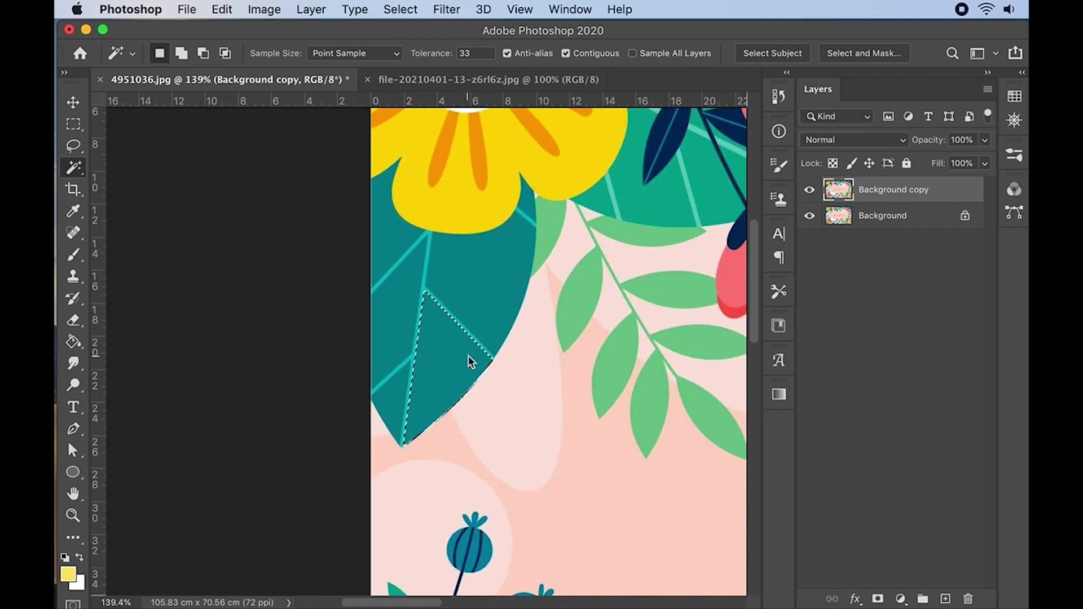
{"action": "scroll", "coordinate": [468, 356], "scroll_direction": "down", "scroll_amount": 2}
{"action": "scroll", "coordinate": [468, 355], "scroll_direction": "down", "scroll_amount": 1}
{"action": "scroll", "coordinate": [468, 356], "scroll_direction": "right", "scroll_amount": 5}
{"action": "scroll", "coordinate": [468, 355], "scroll_direction": "down", "scroll_amount": 1}
{"action": "scroll", "coordinate": [469, 357], "scroll_direction": "down", "scroll_amount": 1}
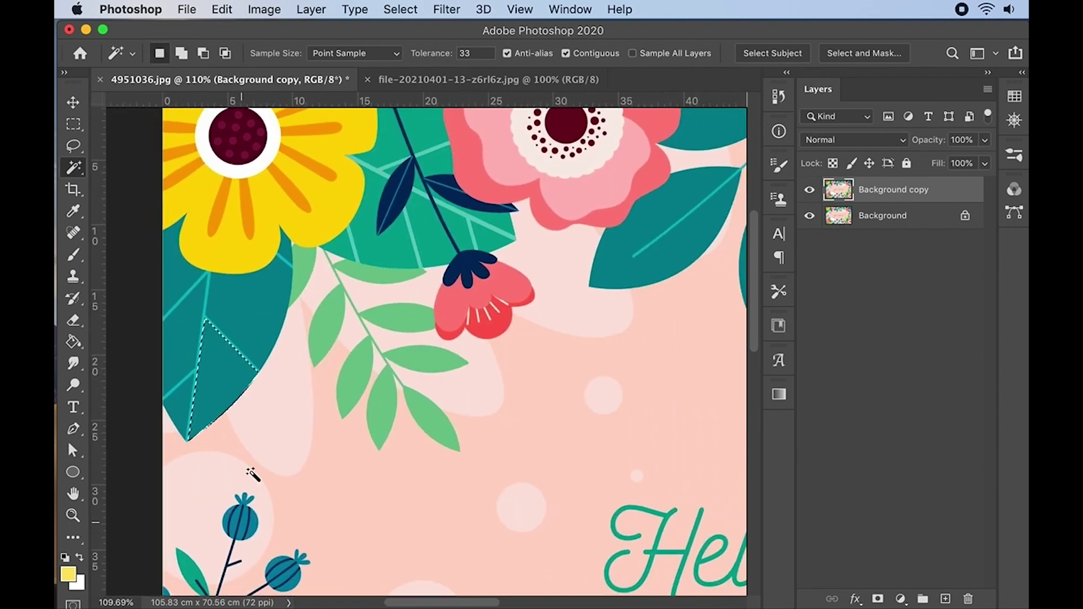
{"action": "key", "text": "shift"}
{"action": "left_click", "coordinate": [264, 308], "text": "shift"}
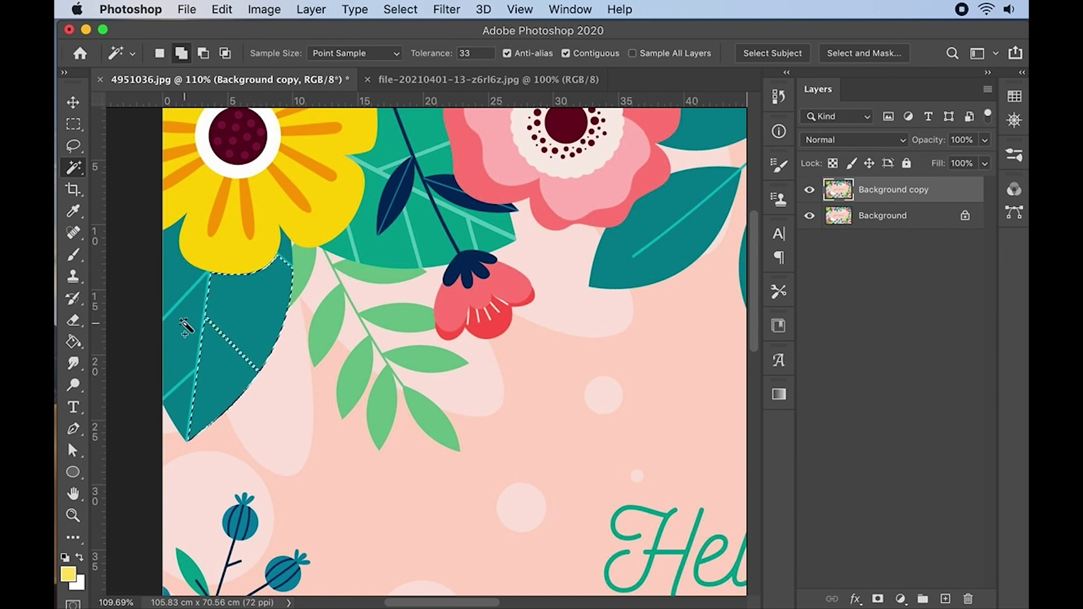
{"action": "key", "text": "shift"}
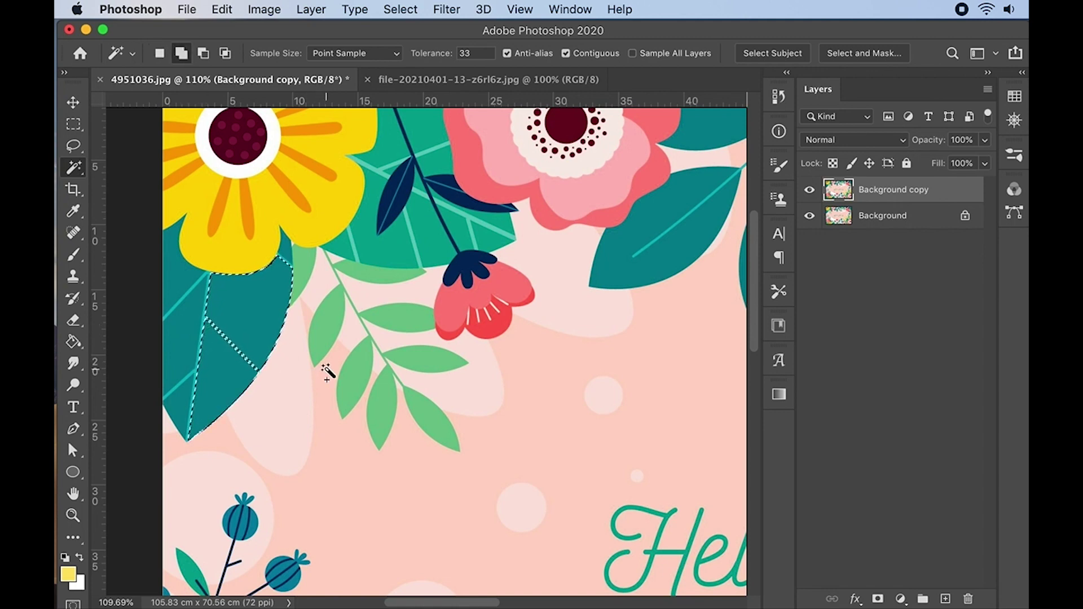
{"action": "left_click", "coordinate": [180, 332], "text": "shift"}
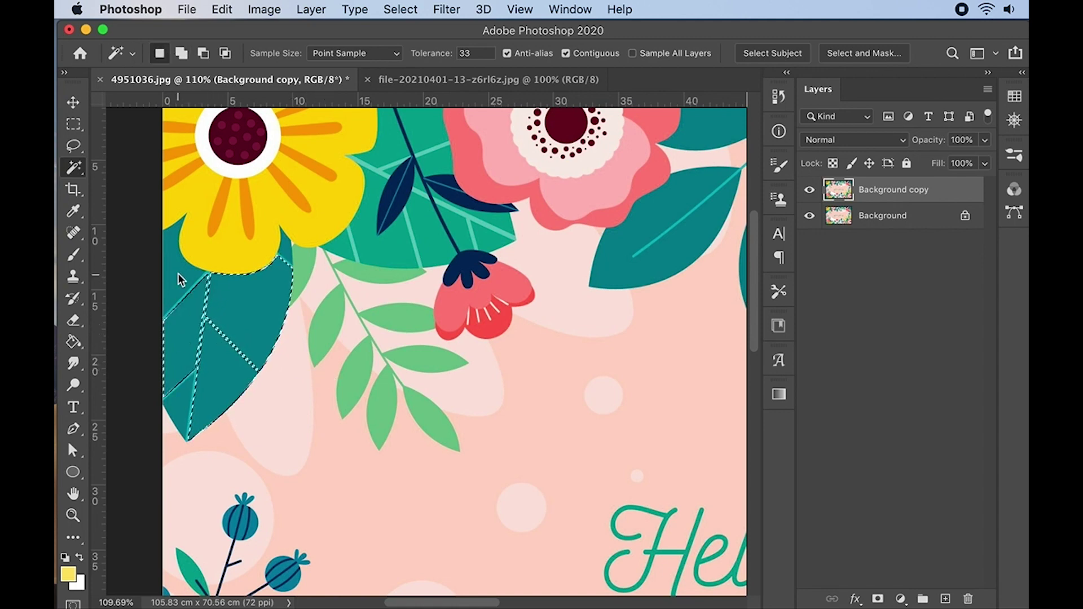
Select a teal leaf further right, then try and undo a pink background selection.
{"action": "left_click", "coordinate": [617, 254]}
{"action": "scroll", "coordinate": [614, 264], "scroll_direction": "down", "scroll_amount": 2}
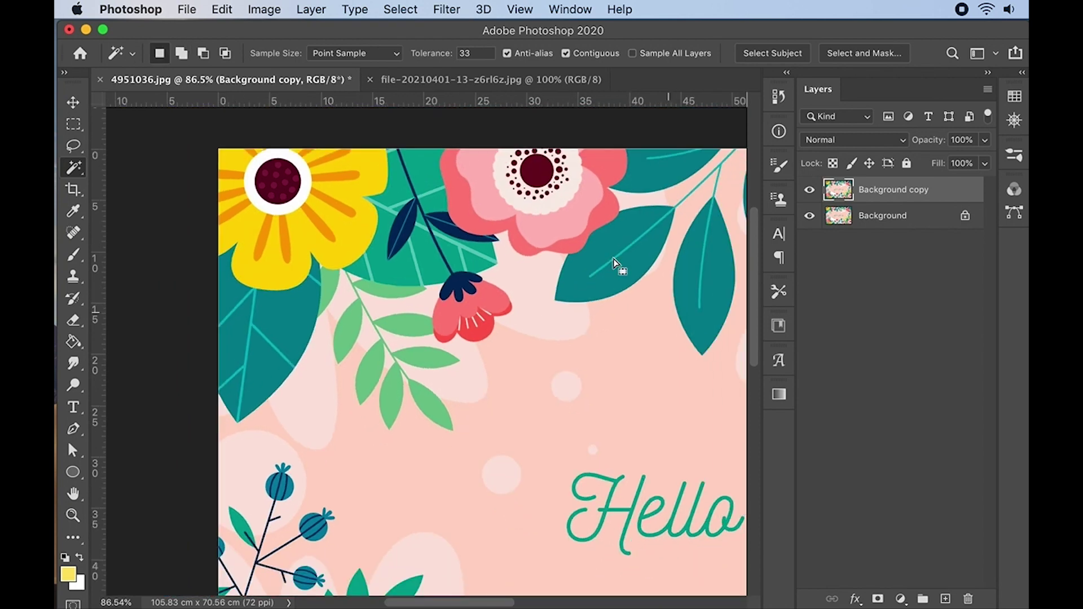
{"action": "scroll", "coordinate": [616, 264], "scroll_direction": "down", "scroll_amount": 2}
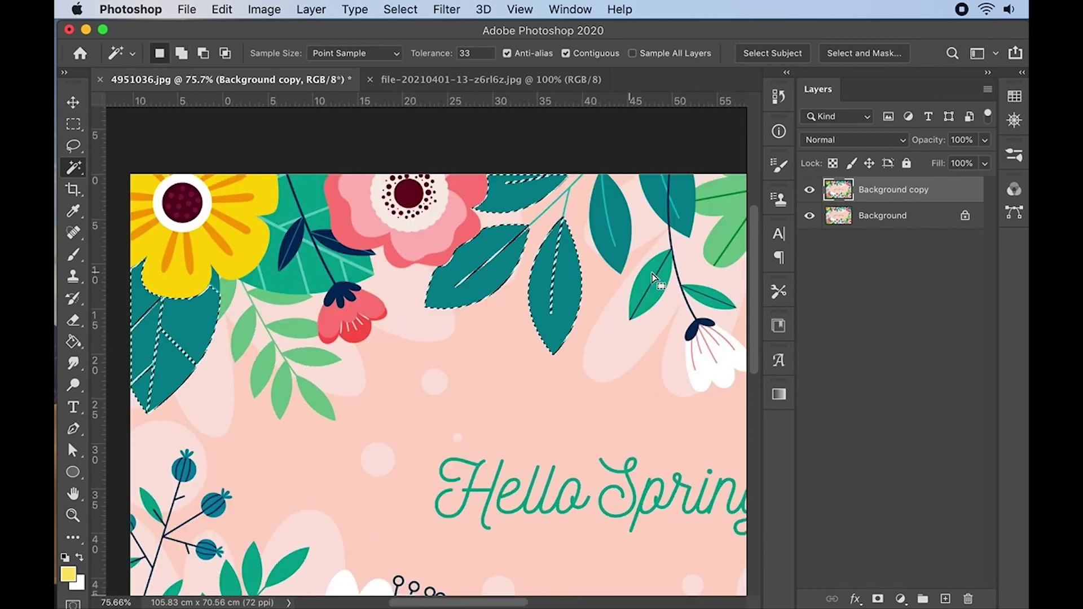
{"action": "scroll", "coordinate": [651, 277], "scroll_direction": "down", "scroll_amount": 1}
{"action": "scroll", "coordinate": [651, 276], "scroll_direction": "down", "scroll_amount": 1}
{"action": "scroll", "coordinate": [652, 277], "scroll_direction": "down", "scroll_amount": 1}
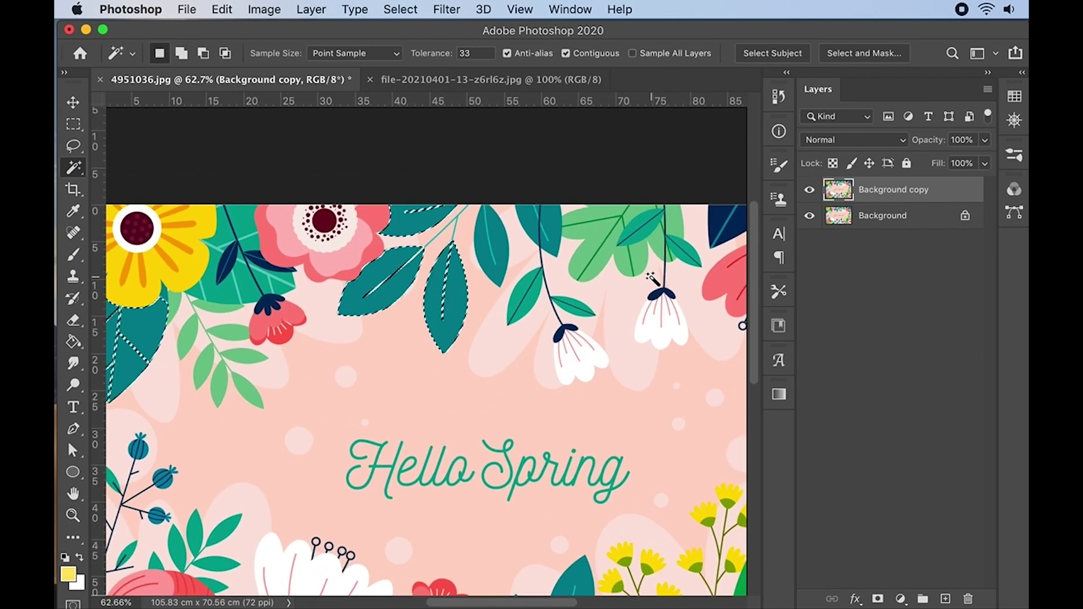
{"action": "scroll", "coordinate": [652, 276], "scroll_direction": "down", "scroll_amount": 1}
{"action": "scroll", "coordinate": [651, 276], "scroll_direction": "down", "scroll_amount": 1}
{"action": "left_click", "coordinate": [654, 271]}
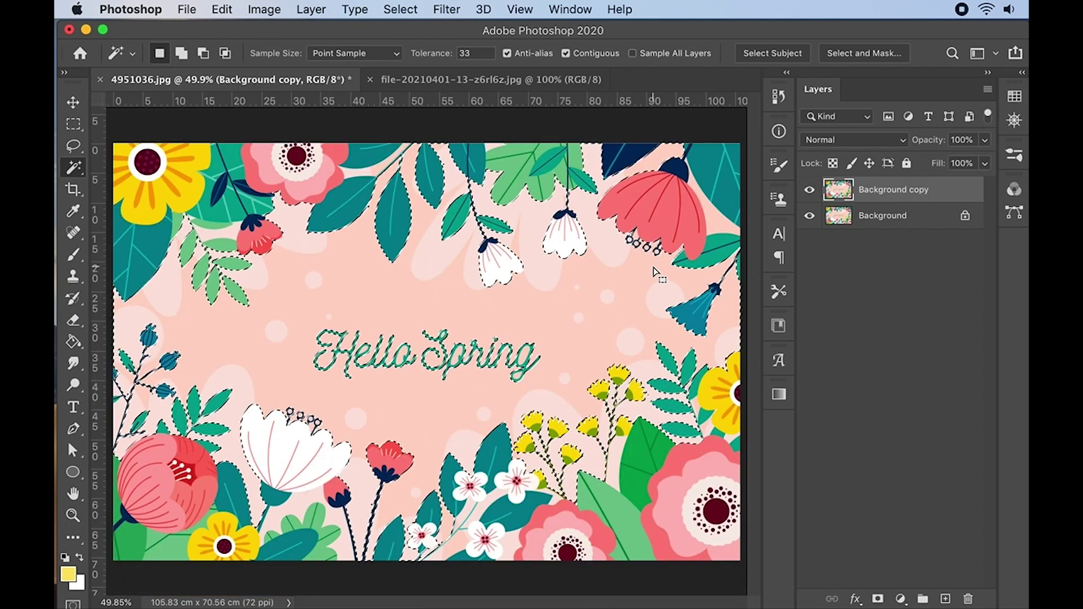
{"action": "key", "text": "ctrl+z"}
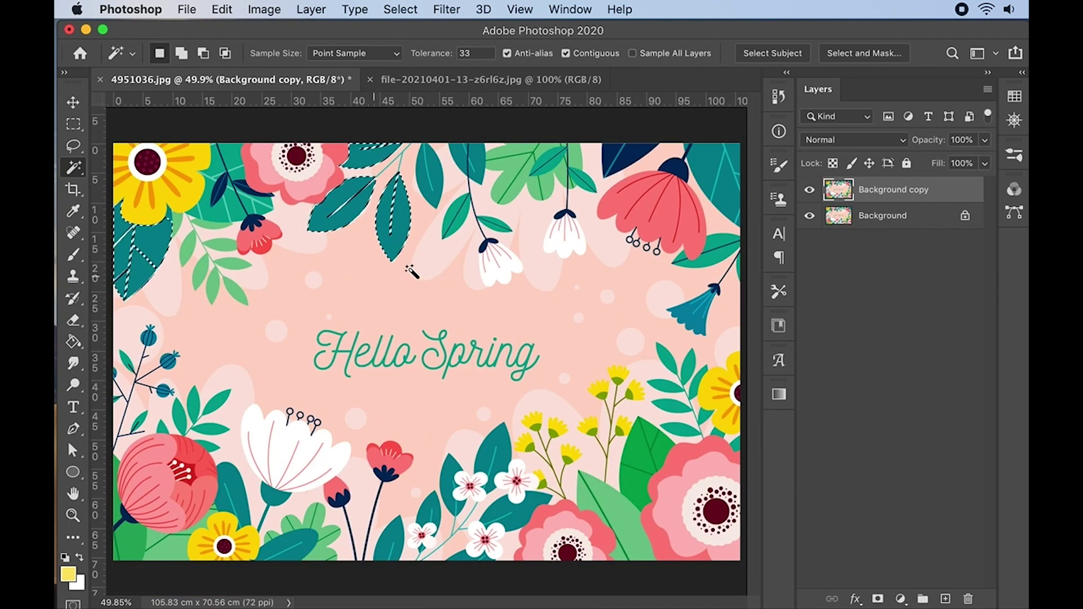
Select just a single teal leaf near the top of the artwork.
{"action": "left_click", "coordinate": [431, 176]}
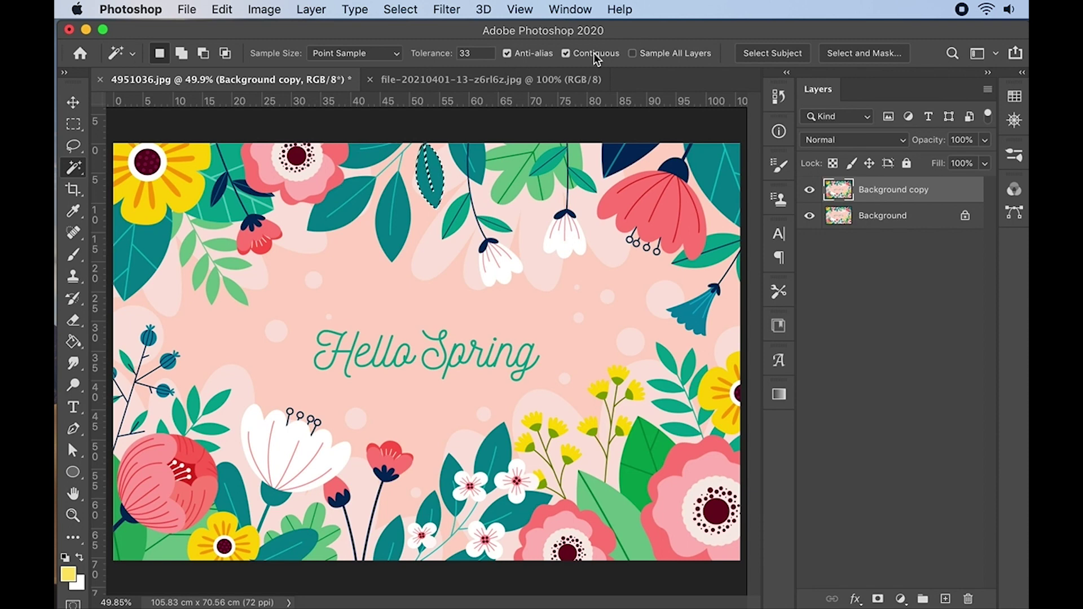
Turn Contiguous off to select every teal area, then zoom top-left and re-enable Contiguous.
{"action": "left_click", "coordinate": [565, 54]}
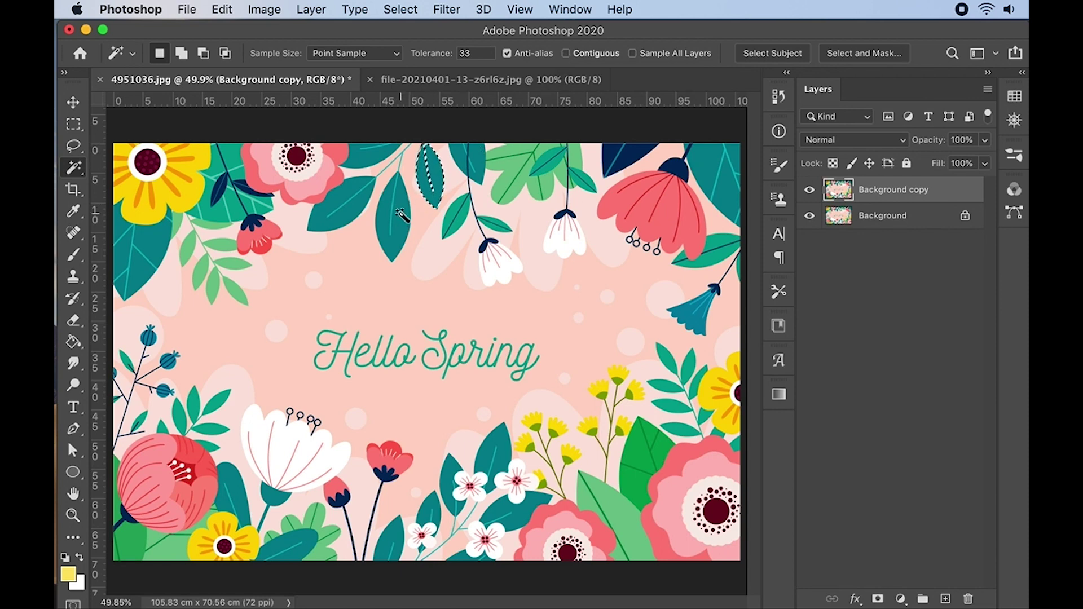
{"action": "left_click", "coordinate": [393, 234]}
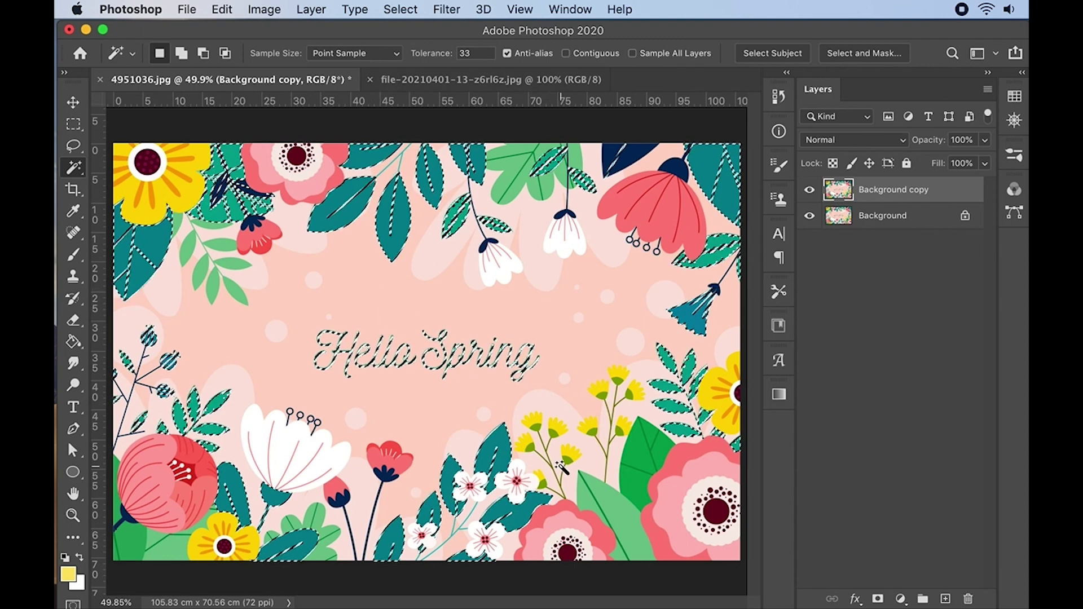
{"action": "scroll", "coordinate": [554, 480], "scroll_direction": "up", "scroll_amount": 3}
{"action": "scroll", "coordinate": [555, 481], "scroll_direction": "up", "scroll_amount": 2}
{"action": "scroll", "coordinate": [555, 481], "scroll_direction": "left", "scroll_amount": 5}
{"action": "scroll", "coordinate": [554, 480], "scroll_direction": "up", "scroll_amount": 3}
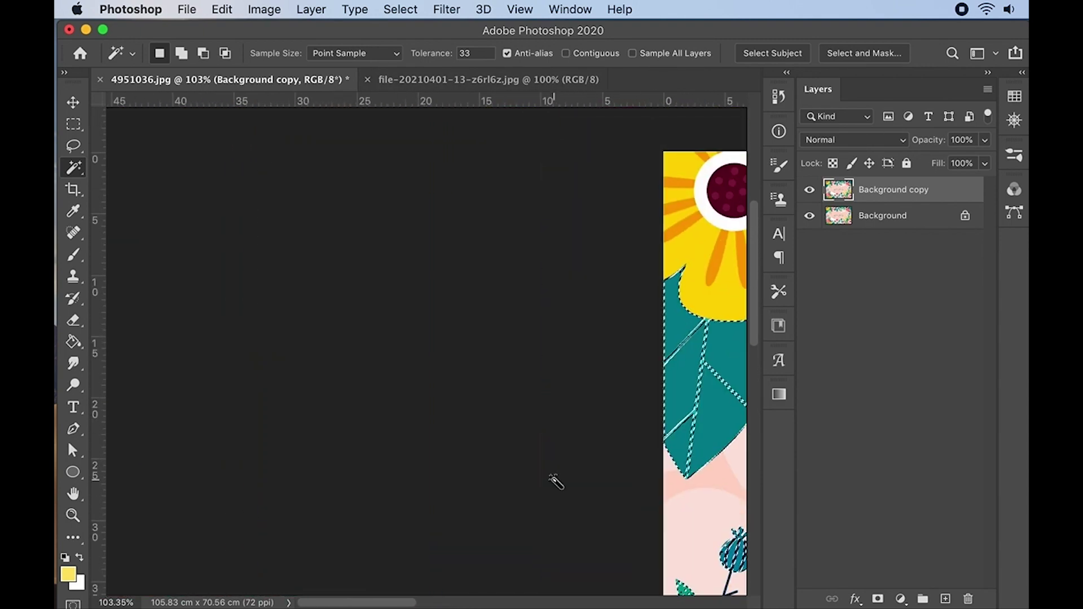
{"action": "scroll", "coordinate": [556, 481], "scroll_direction": "right", "scroll_amount": 5}
{"action": "left_click", "coordinate": [566, 53]}
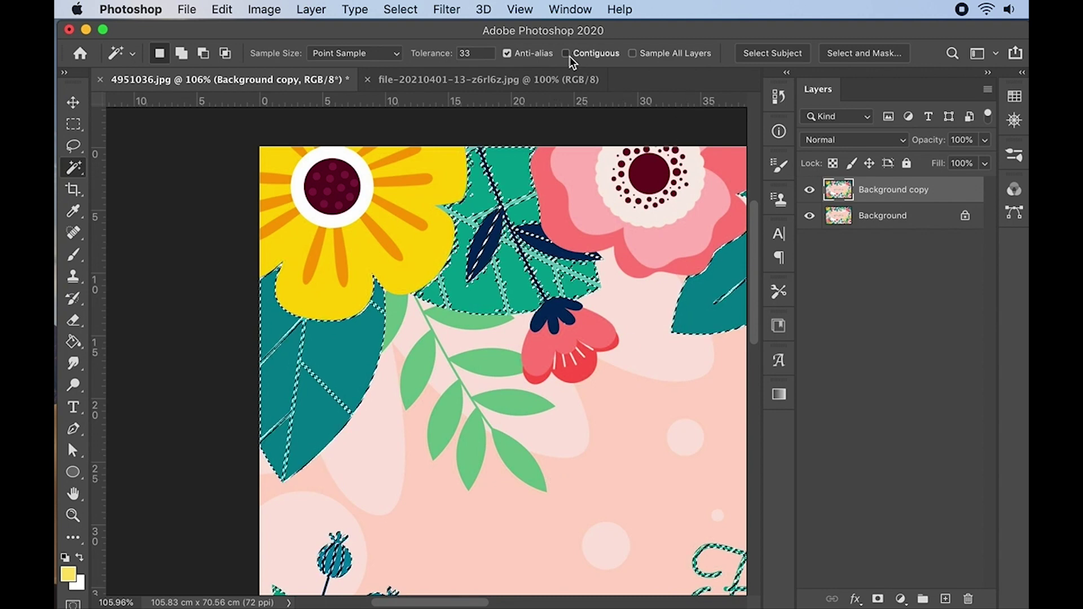
Clear the selection and select the teal leaf at the card's left edge.
{"action": "key", "text": "super+d"}
{"action": "left_click", "coordinate": [300, 395]}
{"action": "scroll", "coordinate": [430, 368], "scroll_direction": "right", "scroll_amount": 3}
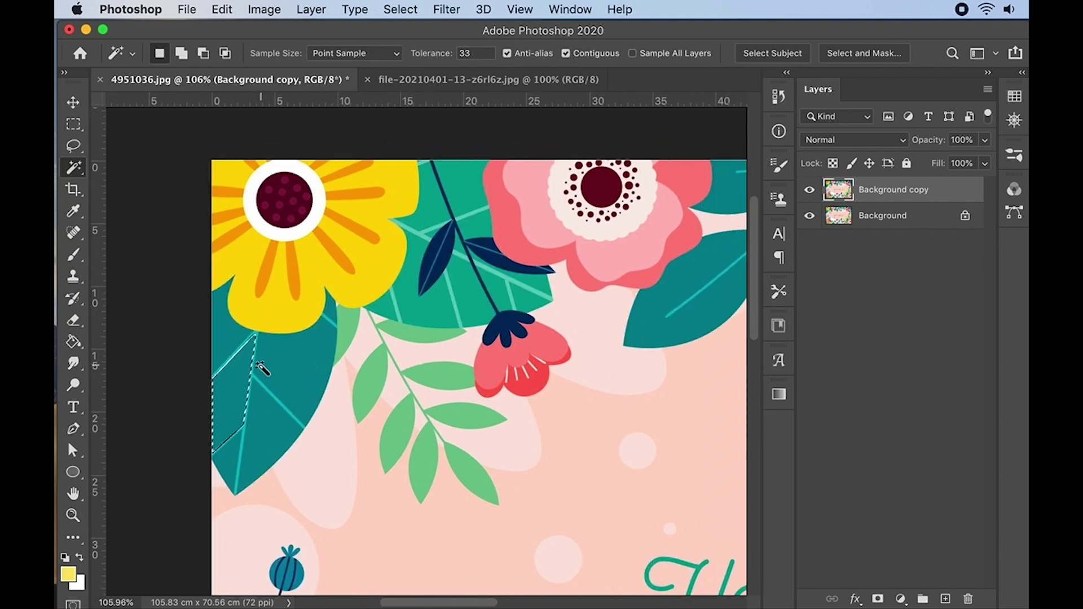
Select the teal leaf right of the pink flower and zoom out to the whole card.
{"action": "left_click", "coordinate": [636, 329]}
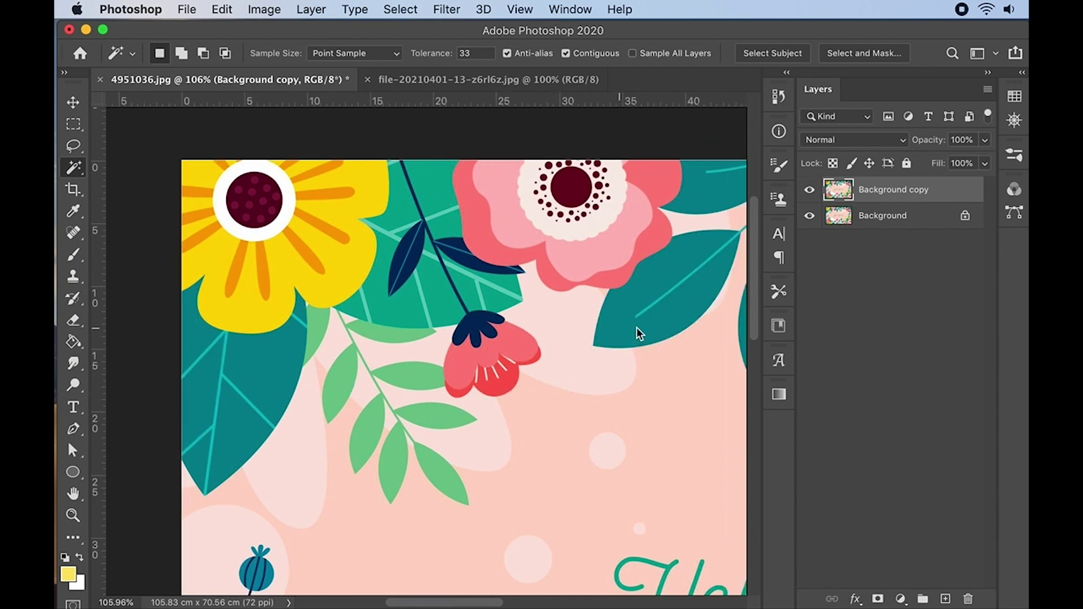
{"action": "scroll", "coordinate": [636, 328], "scroll_direction": "right", "scroll_amount": 3}
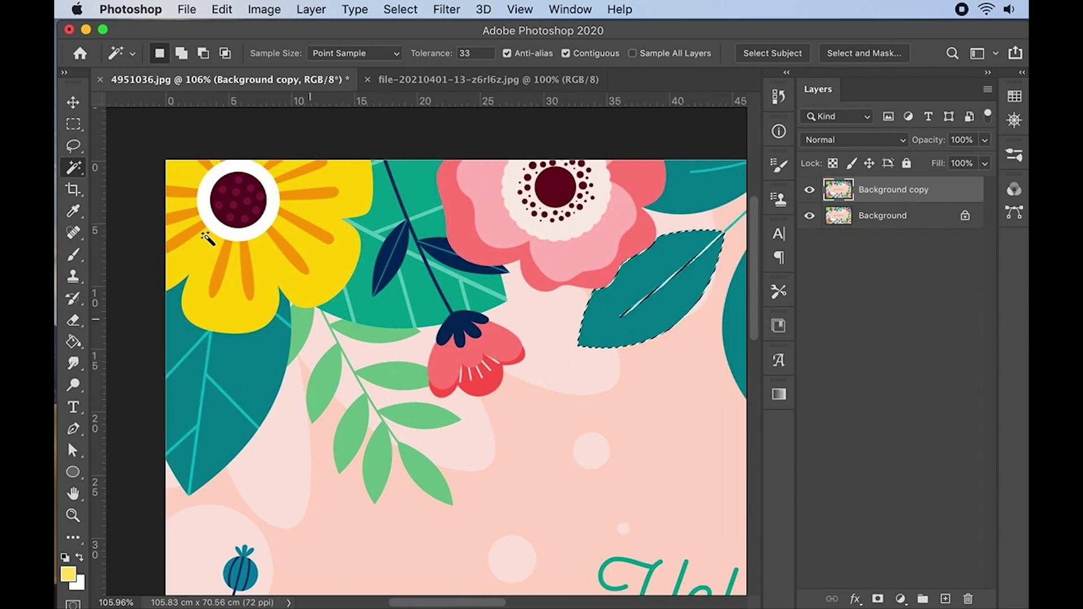
{"action": "scroll", "coordinate": [371, 350], "scroll_direction": "down", "scroll_amount": 3}
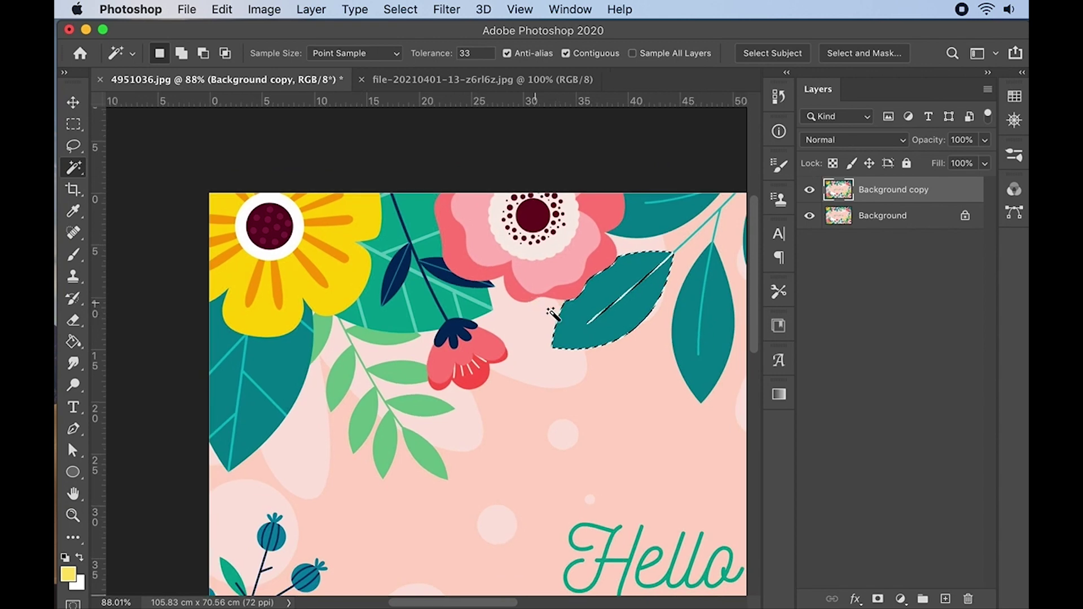
{"action": "scroll", "coordinate": [624, 352], "scroll_direction": "right", "scroll_amount": 5}
{"action": "scroll", "coordinate": [623, 352], "scroll_direction": "down", "scroll_amount": 2}
{"action": "scroll", "coordinate": [623, 352], "scroll_direction": "down", "scroll_amount": 2}
{"action": "scroll", "coordinate": [623, 352], "scroll_direction": "down", "scroll_amount": 2}
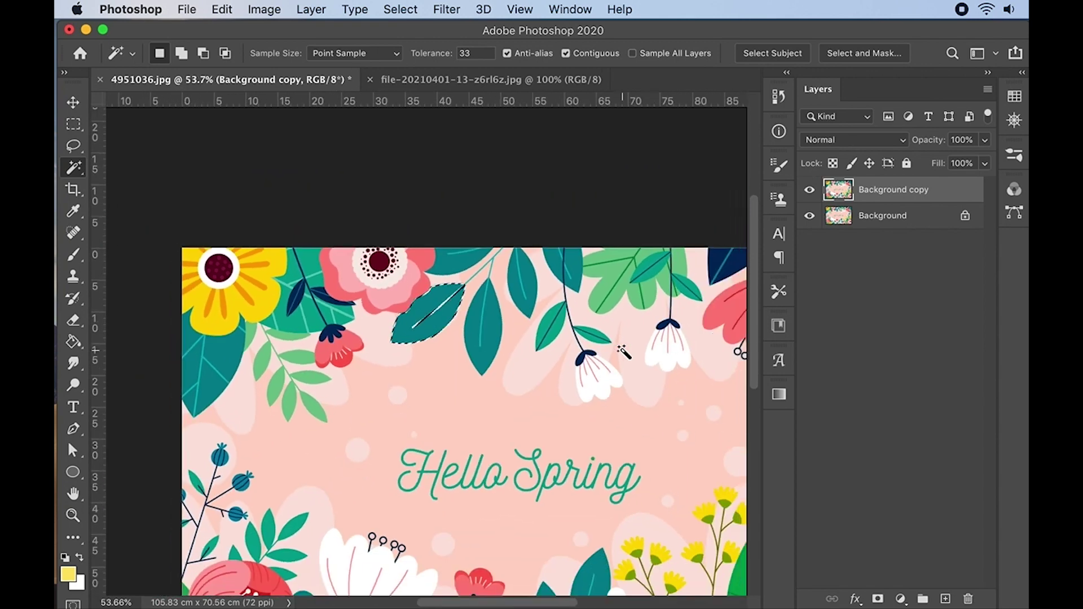
{"action": "scroll", "coordinate": [623, 352], "scroll_direction": "down", "scroll_amount": 2}
{"action": "scroll", "coordinate": [624, 352], "scroll_direction": "down", "scroll_amount": 1}
{"action": "scroll", "coordinate": [623, 225], "scroll_direction": "down", "scroll_amount": 1}
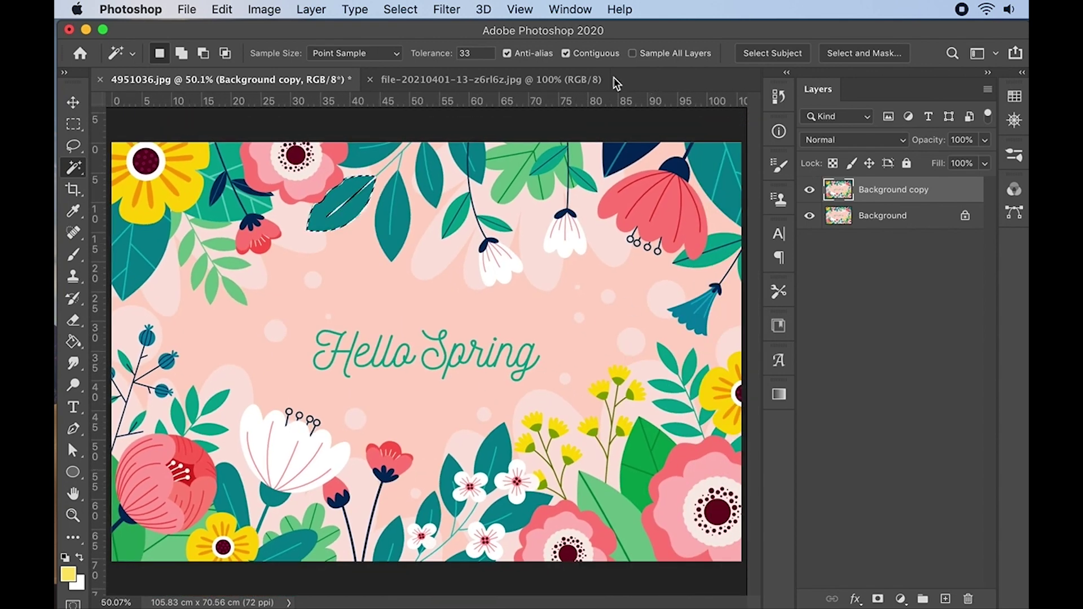
Turn Contiguous off and select all pink-red flower areas across the card.
{"action": "left_click", "coordinate": [565, 54]}
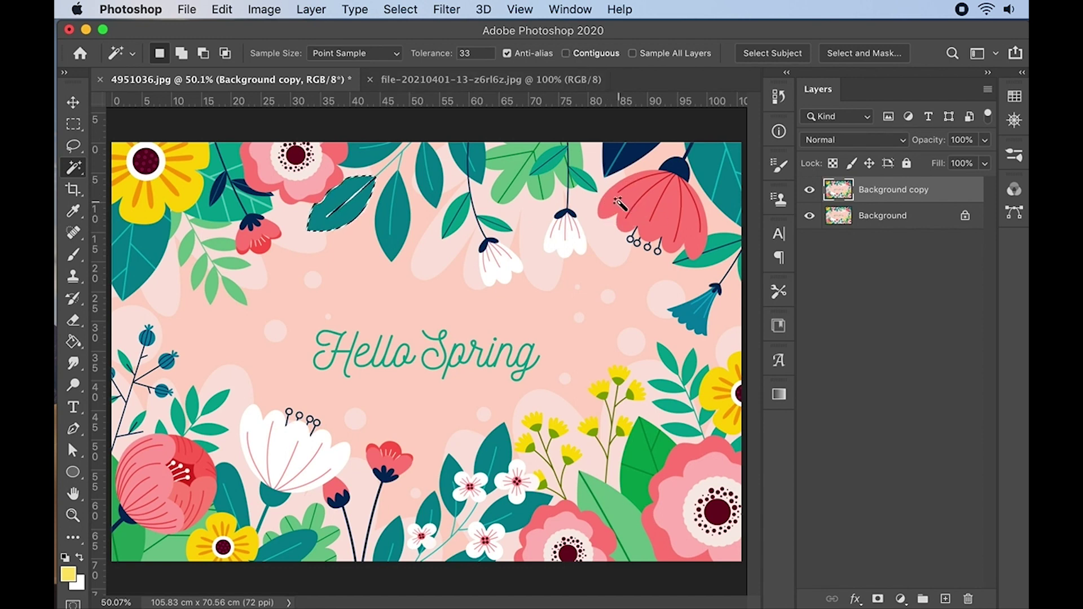
{"action": "left_click", "coordinate": [620, 202]}
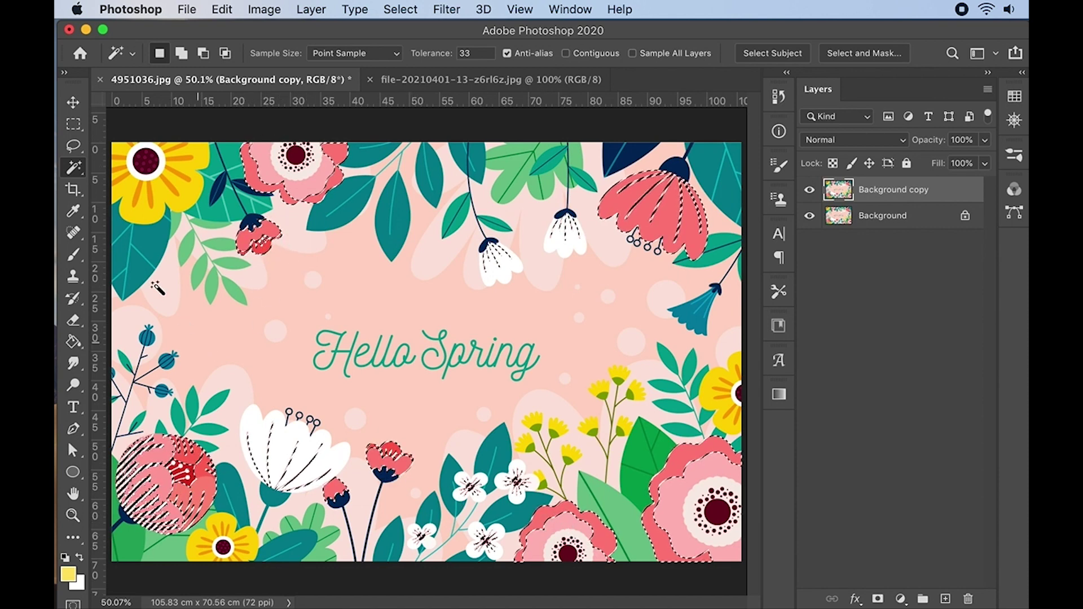
{"action": "left_click", "coordinate": [73, 104]}
Drop the flower selection, apply a Free Transform on Background copy, and return to the Magic Wand.
{"action": "left_click", "coordinate": [73, 124]}
{"action": "left_click", "coordinate": [303, 231]}
{"action": "left_click", "coordinate": [73, 102]}
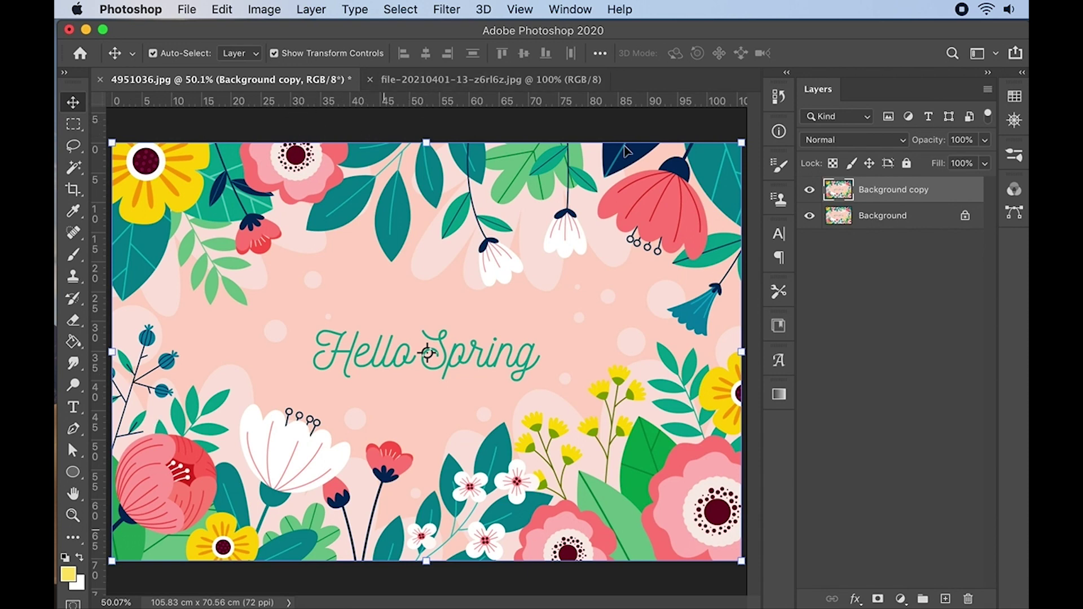
{"action": "key", "text": "ctrl+t"}
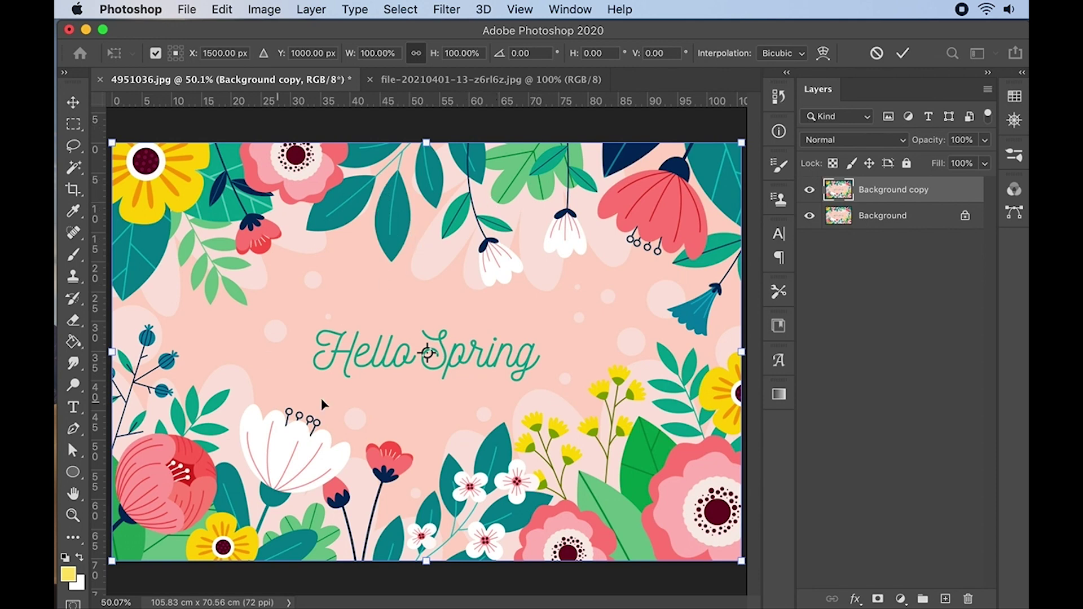
{"action": "left_click", "coordinate": [77, 169]}
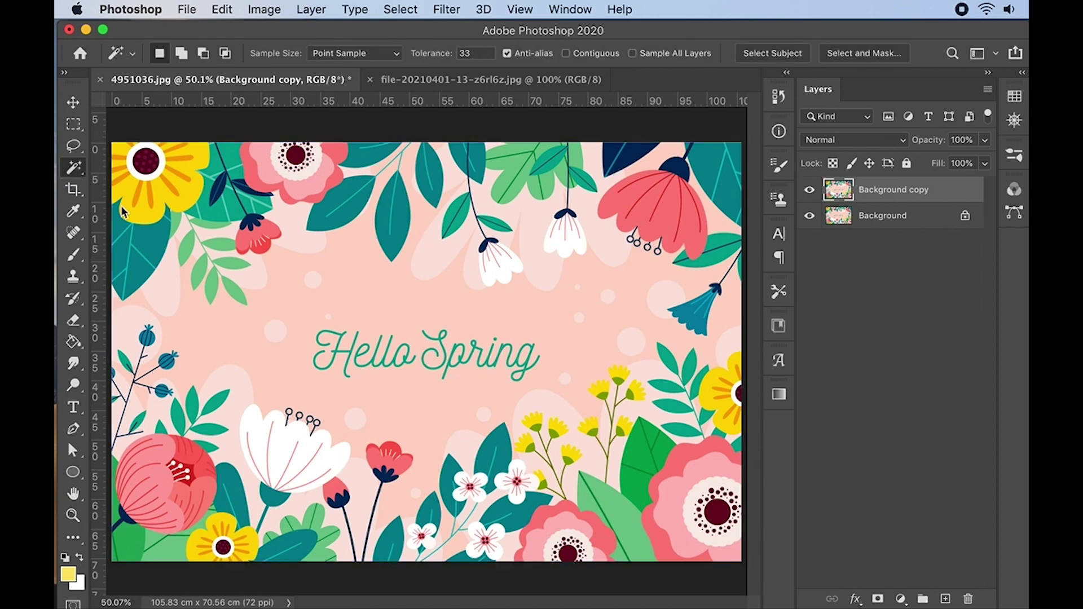
Select all the pale pink background areas, reselect them, then bring up the blue-sky photo.
{"action": "left_click", "coordinate": [286, 293]}
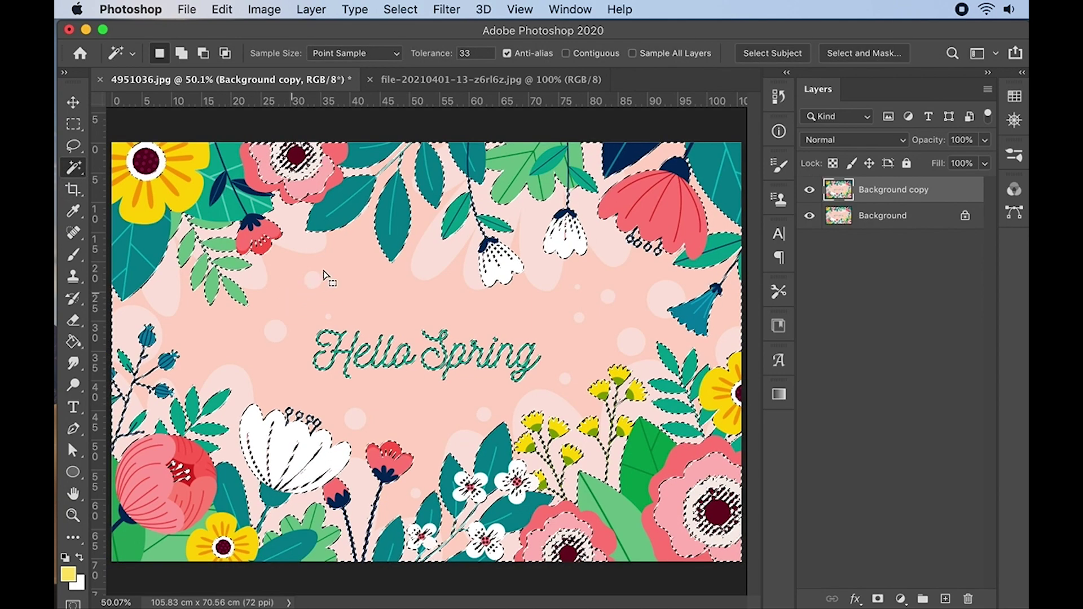
{"action": "key", "text": "ctrl+d"}
{"action": "left_click", "coordinate": [578, 241]}
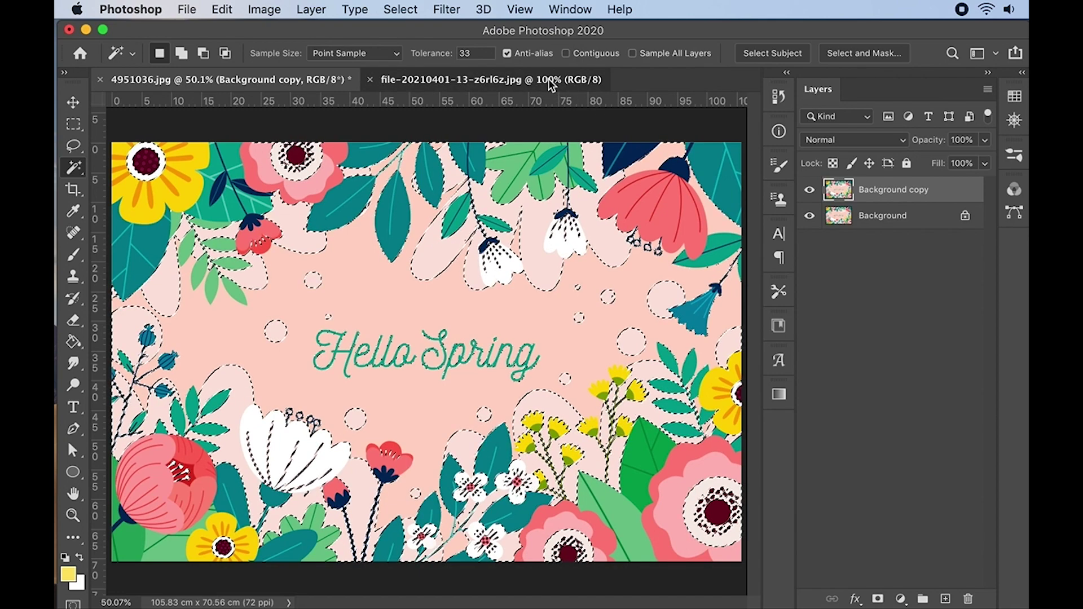
{"action": "left_click", "coordinate": [551, 83]}
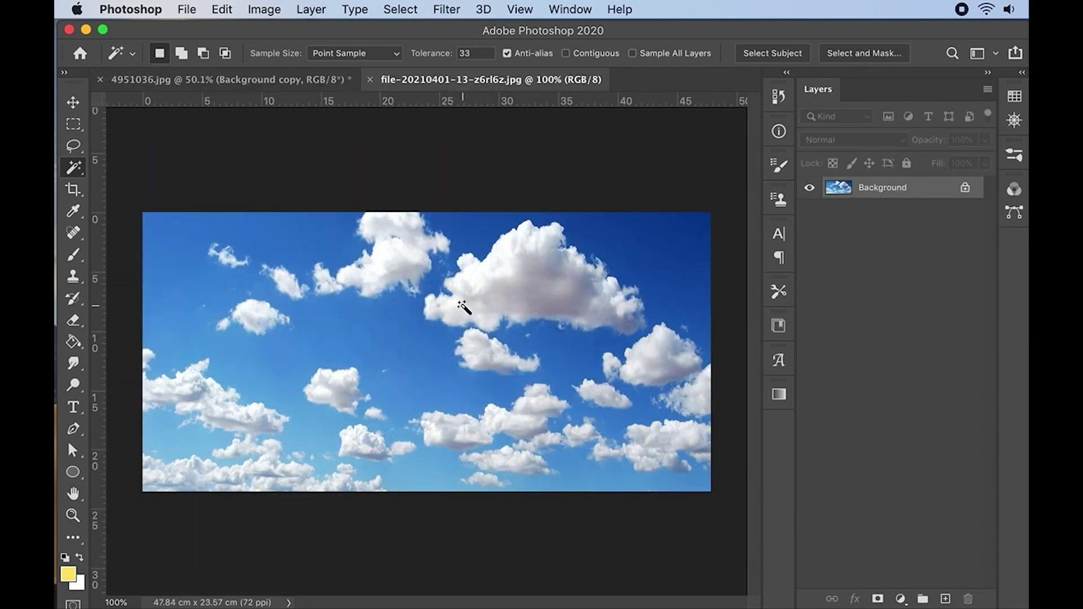
{"action": "scroll", "coordinate": [464, 306], "scroll_direction": "up", "scroll_amount": 2}
{"action": "scroll", "coordinate": [463, 306], "scroll_direction": "down", "scroll_amount": 3}
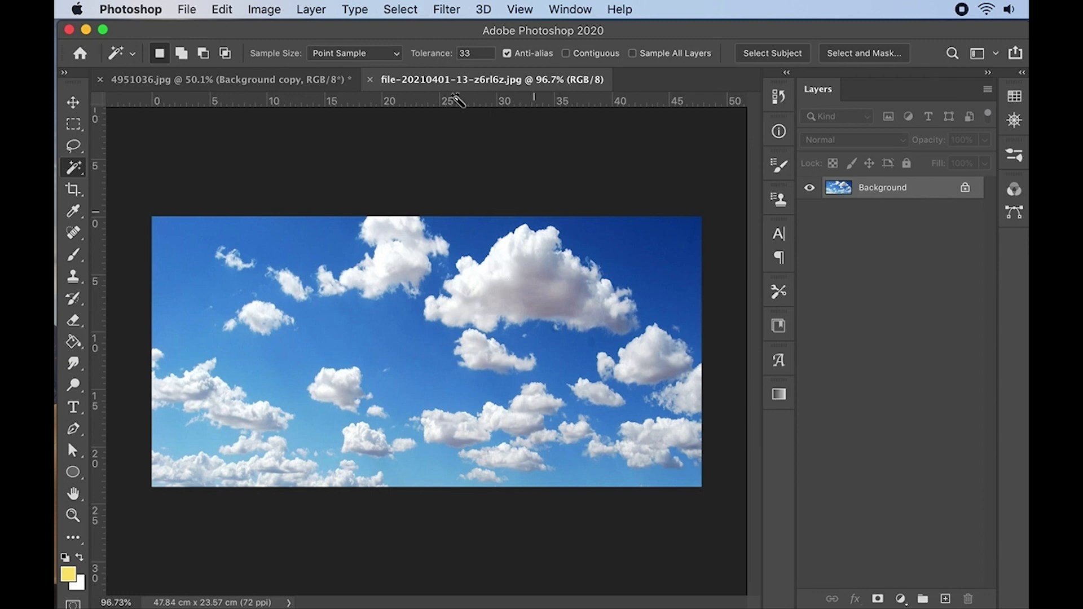
{"action": "double_click", "coordinate": [474, 53]}
{"action": "left_click", "coordinate": [461, 53]}
{"action": "left_click_drag", "start_coordinate": [476, 54], "coordinate": [451, 55]}
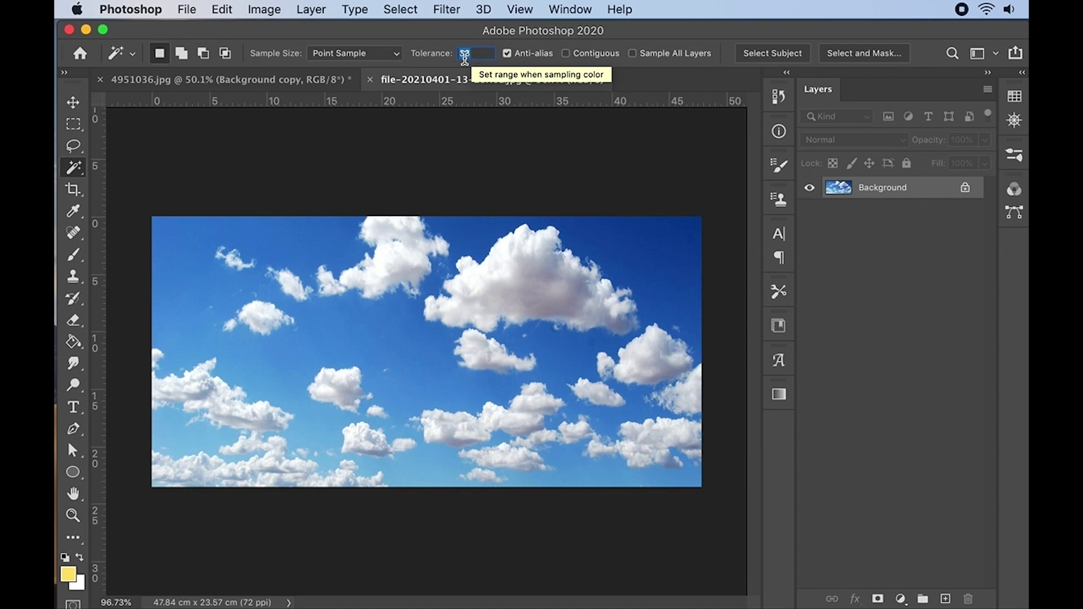
{"action": "left_click", "coordinate": [471, 53]}
{"action": "type", "text": "5"}
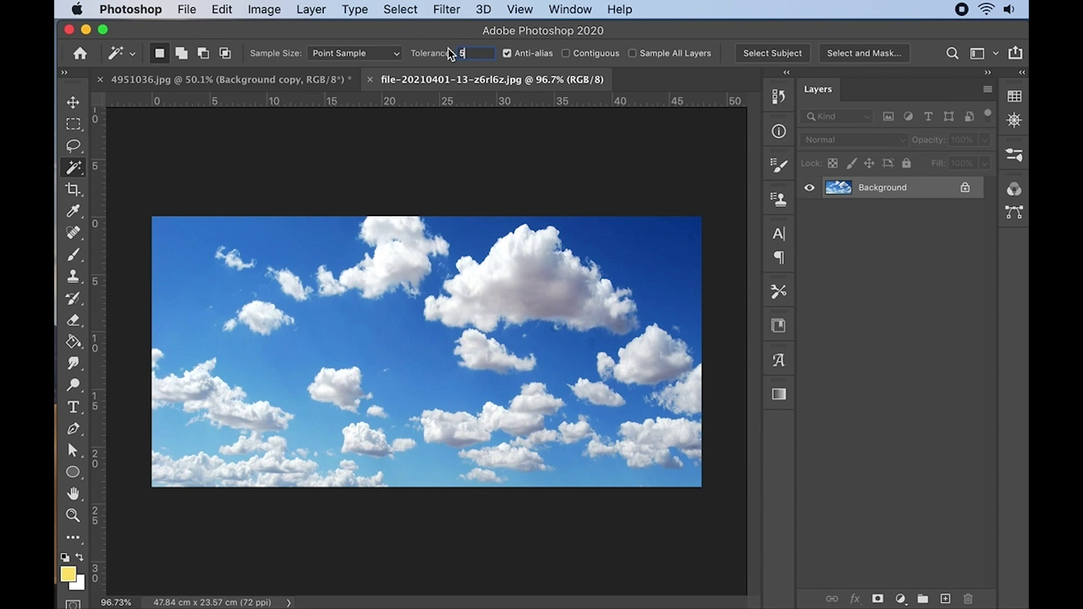
Sample the top-right sky at tolerance 5, then raise the Magic Wand tolerance to 30.
{"action": "left_click", "coordinate": [658, 225]}
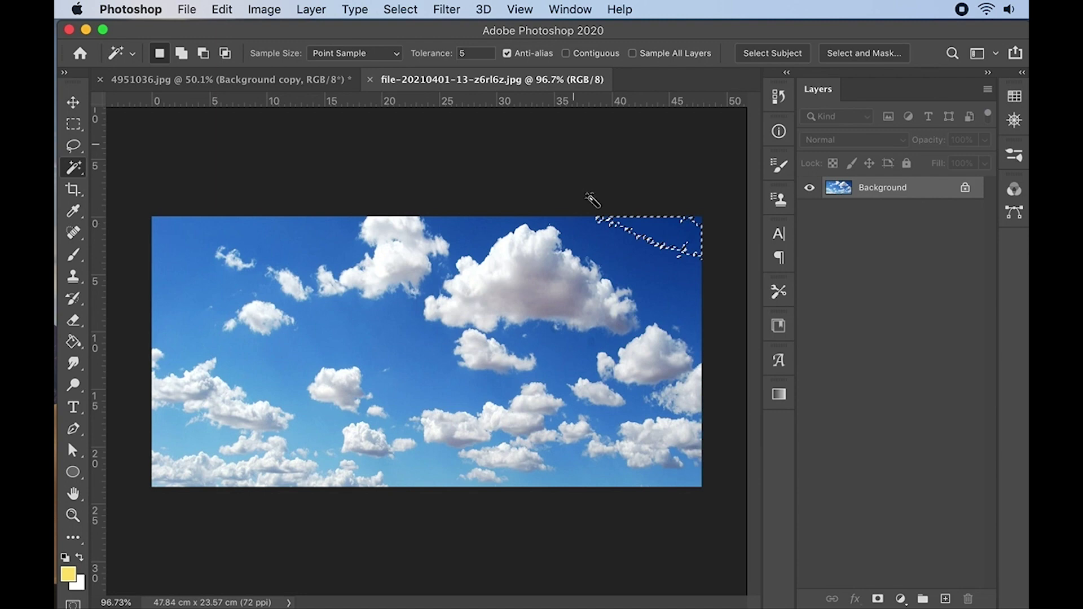
{"action": "left_click", "coordinate": [679, 231]}
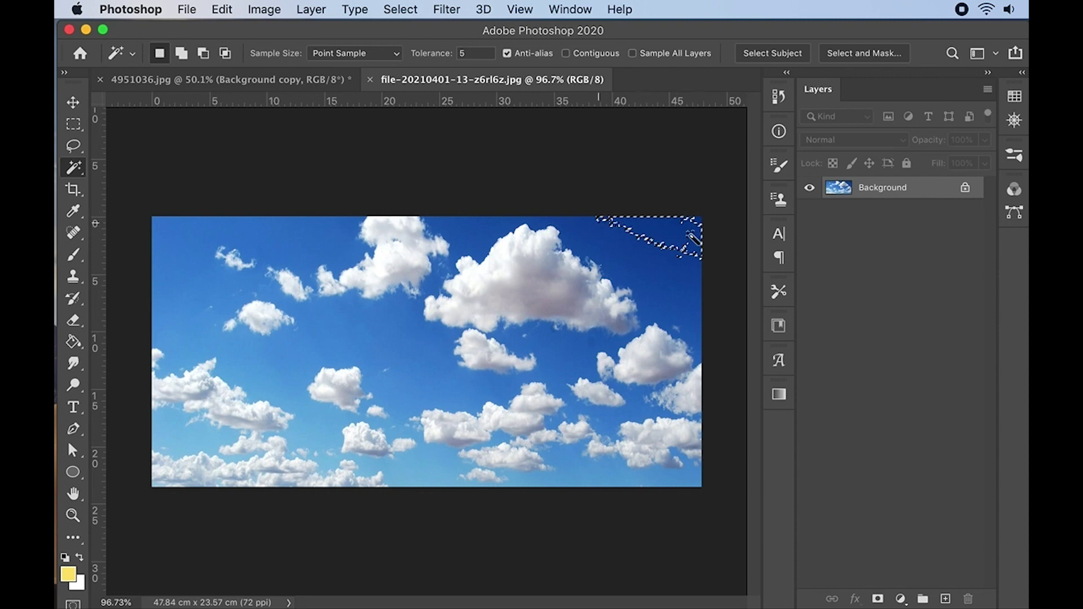
{"action": "left_click", "coordinate": [470, 53]}
{"action": "type", "text": "30"}
Try a tolerance-30 sky selection around the big cloud, clear it, and select the tolerance value.
{"action": "left_click", "coordinate": [674, 233]}
{"action": "left_click", "coordinate": [672, 232]}
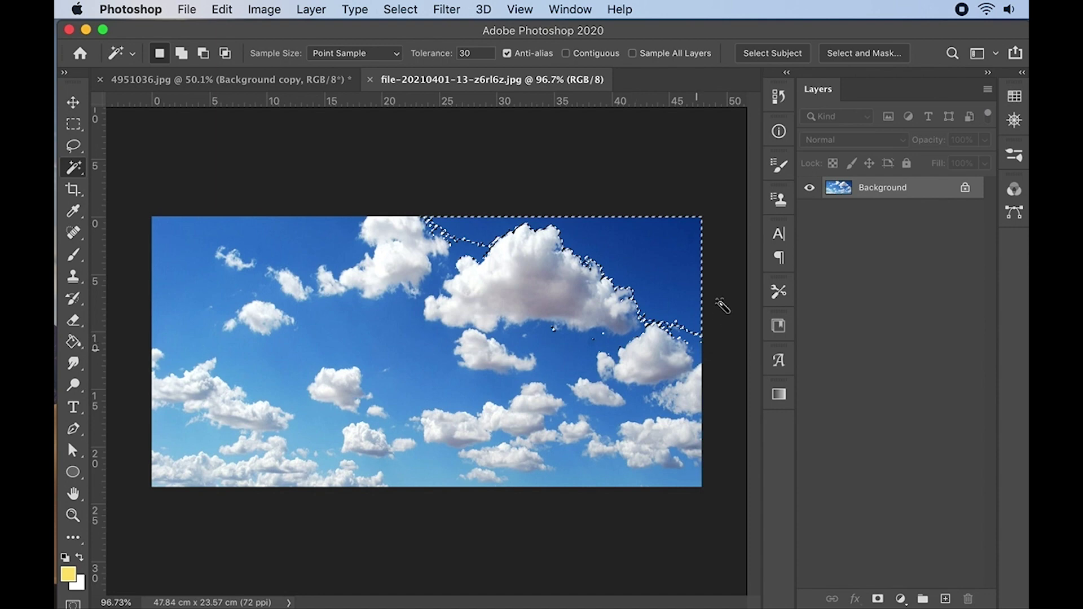
{"action": "scroll", "coordinate": [533, 316], "scroll_direction": "up", "scroll_amount": 3}
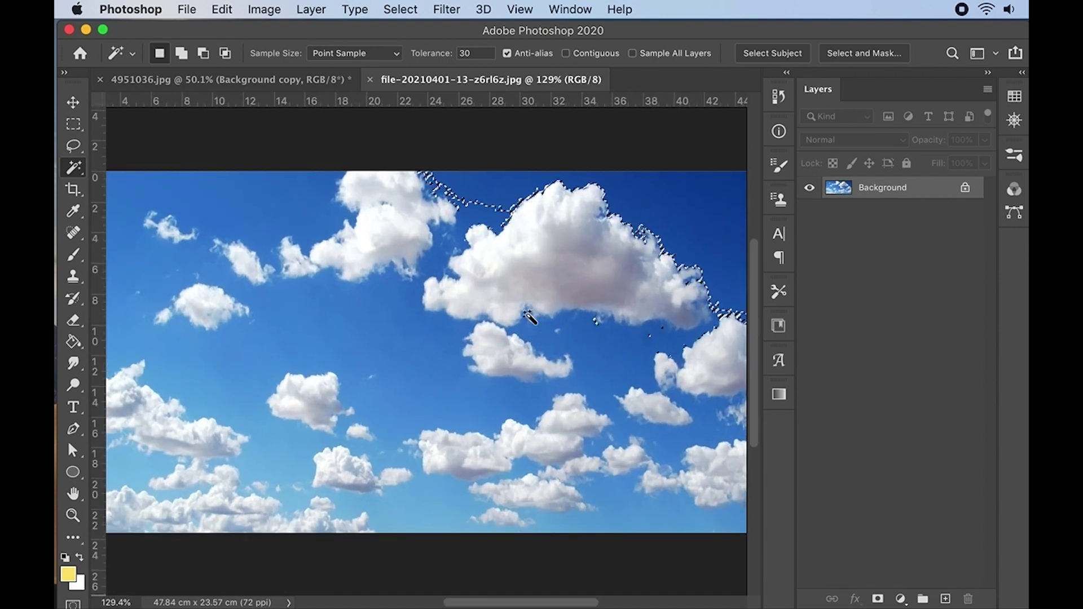
{"action": "scroll", "coordinate": [530, 316], "scroll_direction": "right", "scroll_amount": 5}
{"action": "scroll", "coordinate": [530, 316], "scroll_direction": "up", "scroll_amount": 3}
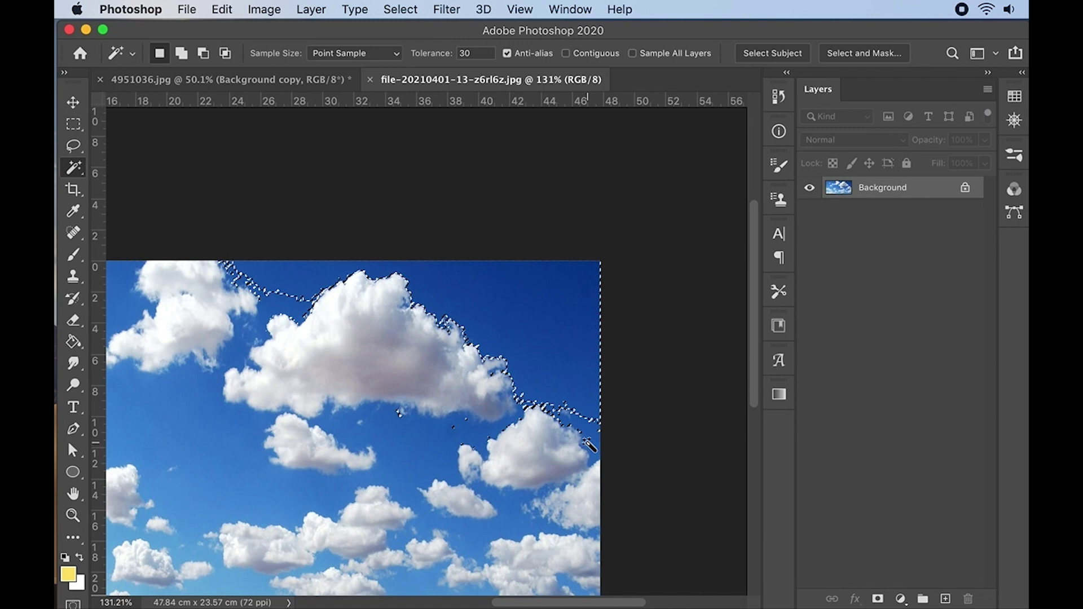
{"action": "left_click", "coordinate": [547, 292]}
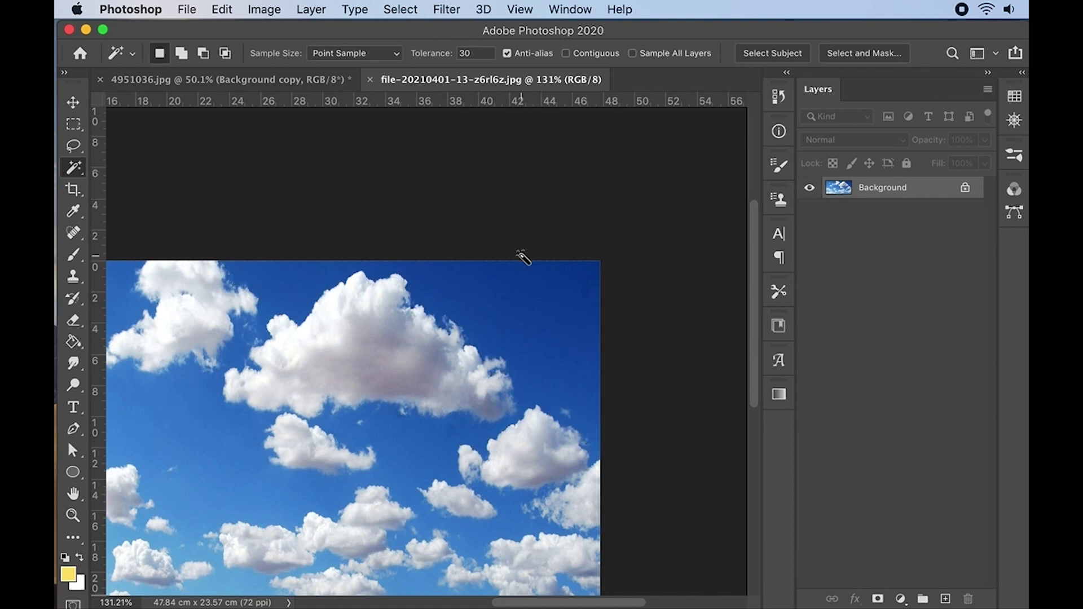
{"action": "scroll", "coordinate": [524, 257], "scroll_direction": "left", "scroll_amount": 2}
{"action": "scroll", "coordinate": [525, 257], "scroll_direction": "left", "scroll_amount": 3}
{"action": "double_click", "coordinate": [475, 54]}
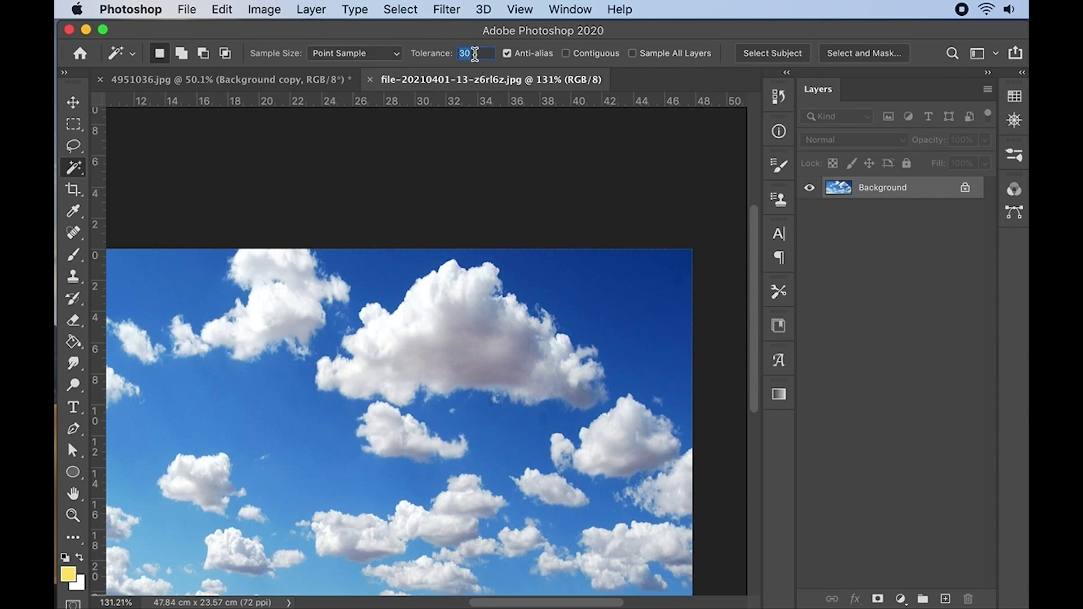
{"action": "type", "text": "100"}
Select the whole blue sky across the photo at tolerance 100.
{"action": "left_click", "coordinate": [611, 296]}
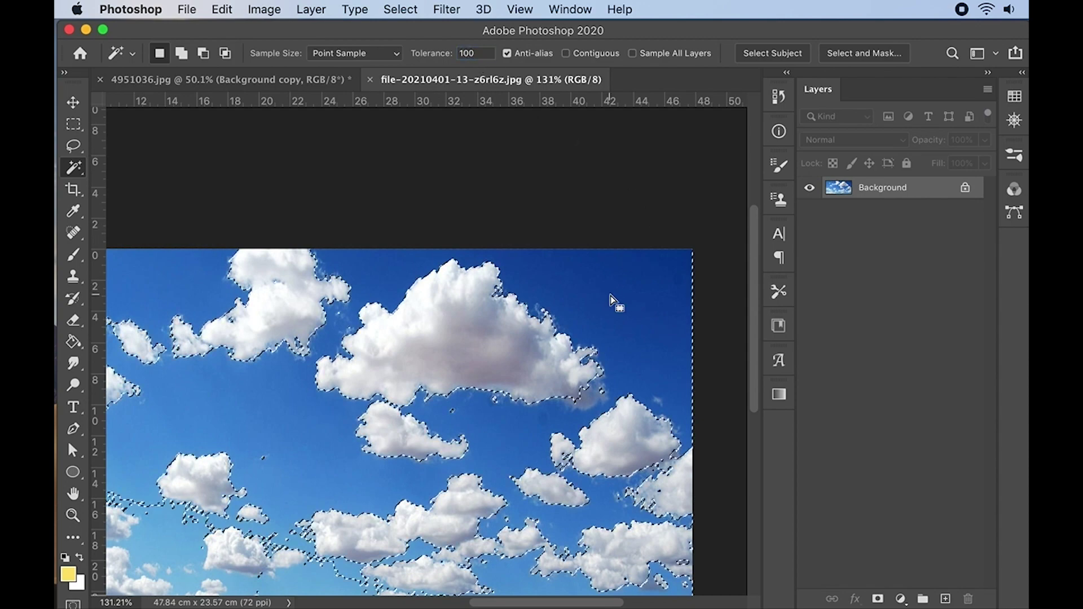
{"action": "scroll", "coordinate": [610, 295], "scroll_direction": "down", "scroll_amount": 2}
{"action": "scroll", "coordinate": [610, 295], "scroll_direction": "left", "scroll_amount": 3}
{"action": "scroll", "coordinate": [423, 324], "scroll_direction": "down", "scroll_amount": 2}
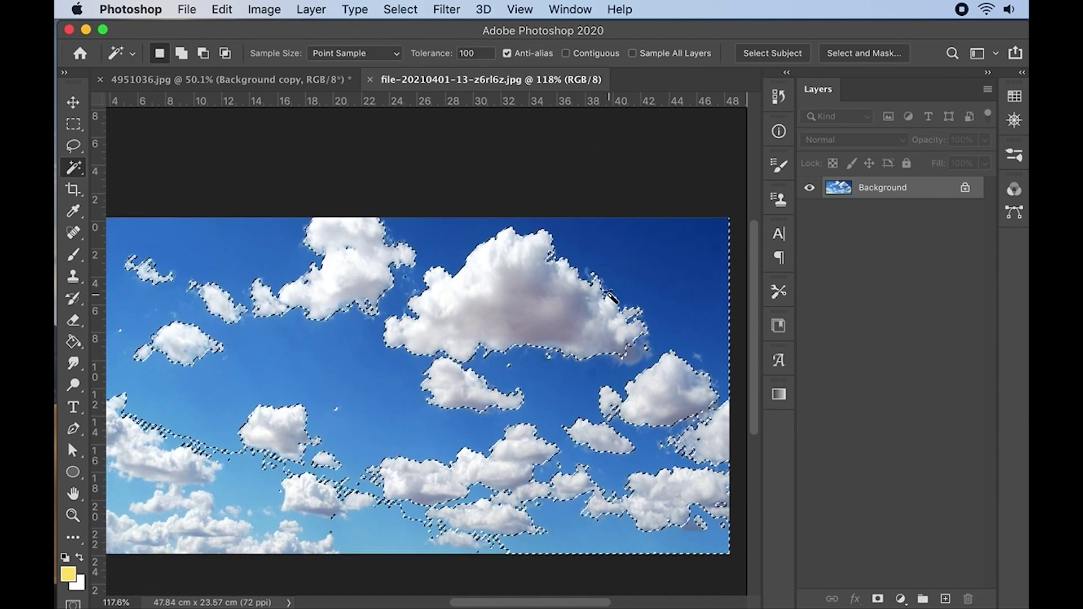
{"action": "scroll", "coordinate": [172, 203], "scroll_direction": "down", "scroll_amount": 2}
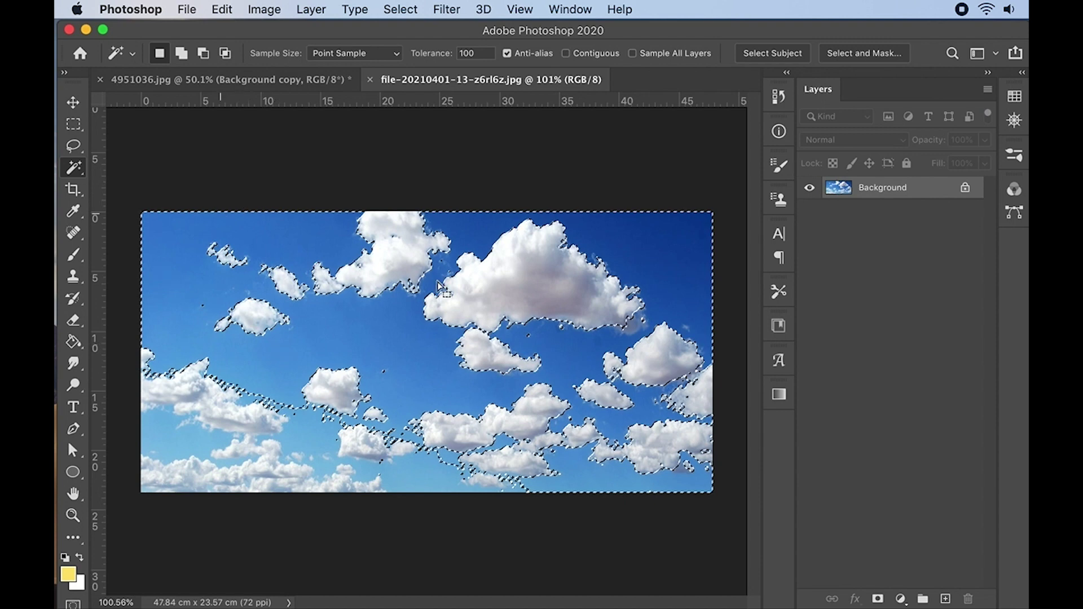
Duplicate the Background layer, hide the original, then delete the sky and undo it.
{"action": "left_click_drag", "start_coordinate": [880, 189], "coordinate": [945, 598]}
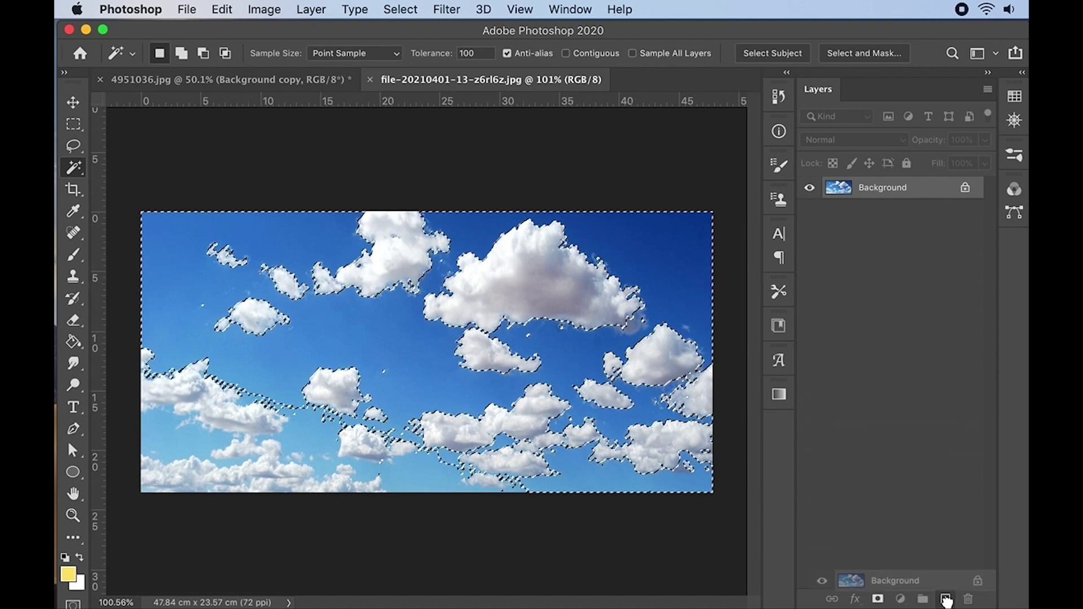
{"action": "left_click", "coordinate": [809, 209]}
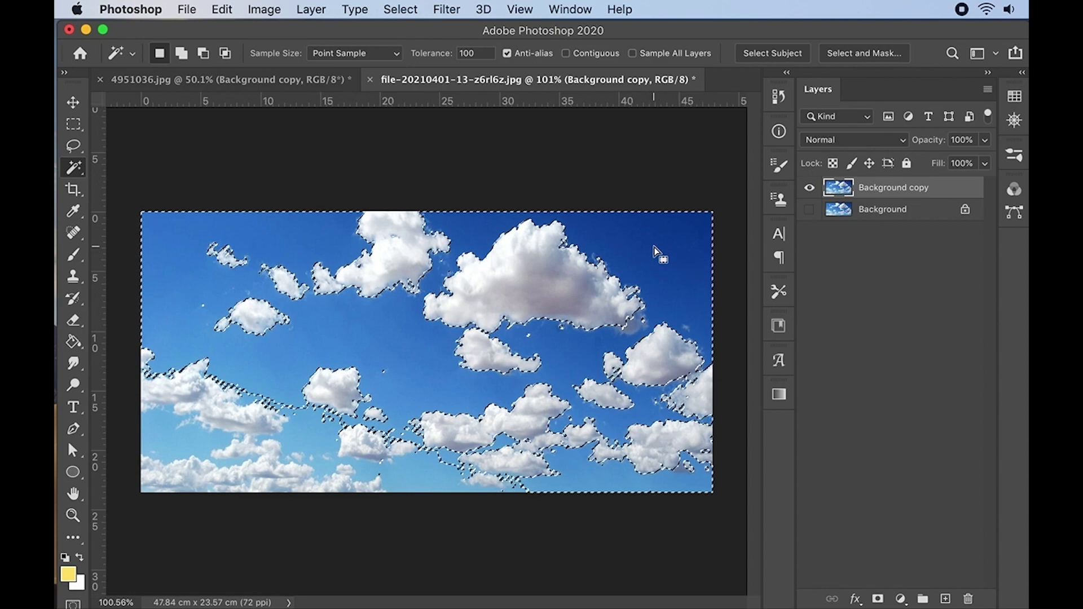
{"action": "key", "text": "Delete"}
{"action": "key", "text": "super+z"}
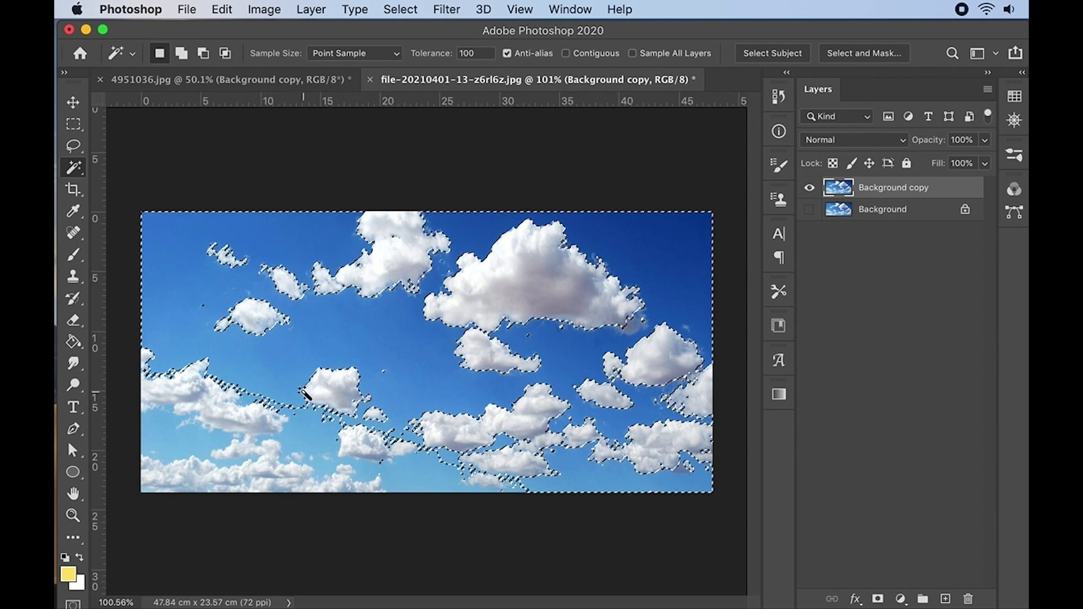
Shift-click the lower-left photo area to extend the tolerance-100 sky selection.
{"action": "key", "text": "super+plus"}
{"action": "key", "text": "super+plus"}
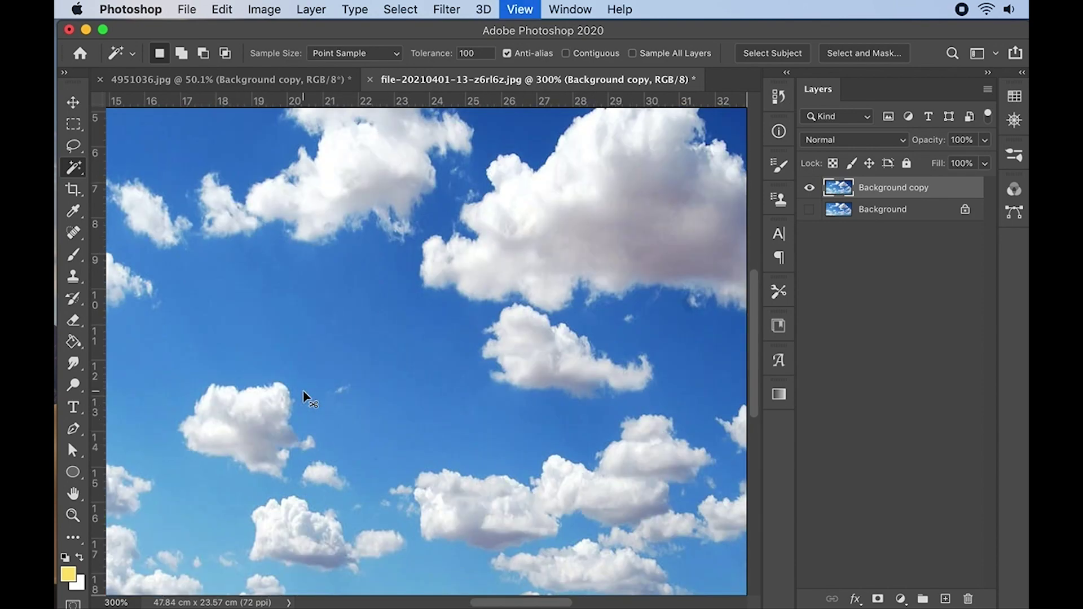
{"action": "key", "text": "super+minus"}
{"action": "key", "text": "super+minus"}
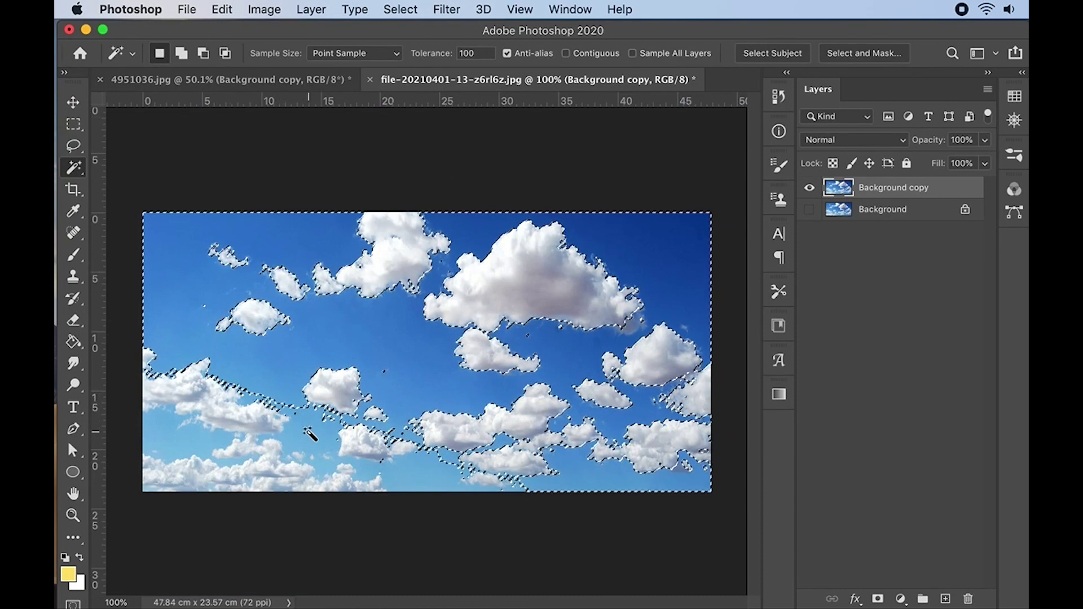
{"action": "key", "text": "shift"}
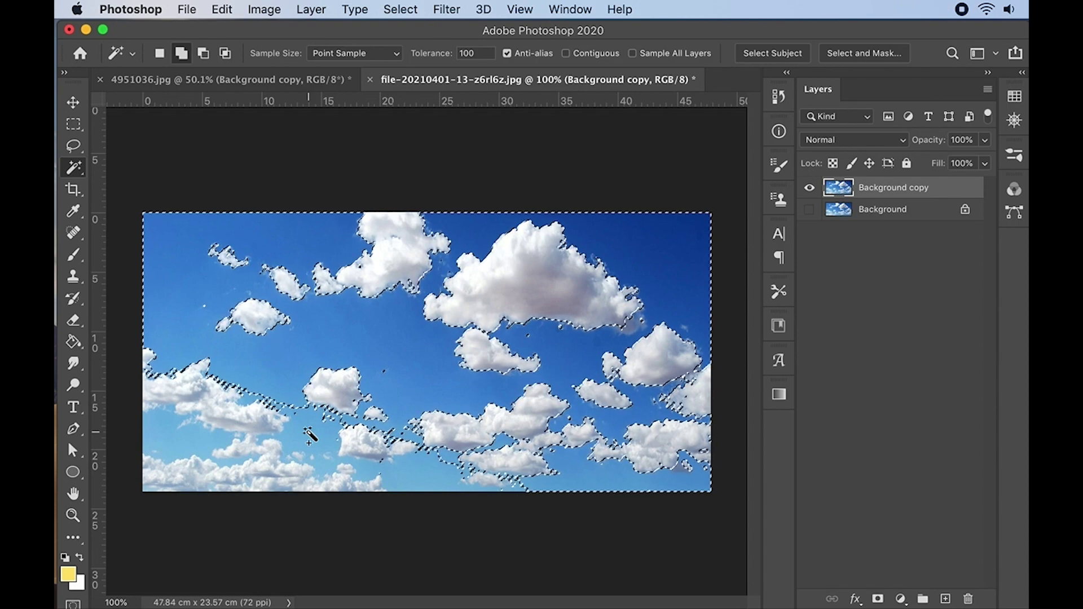
{"action": "left_click", "coordinate": [309, 435], "text": "shift"}
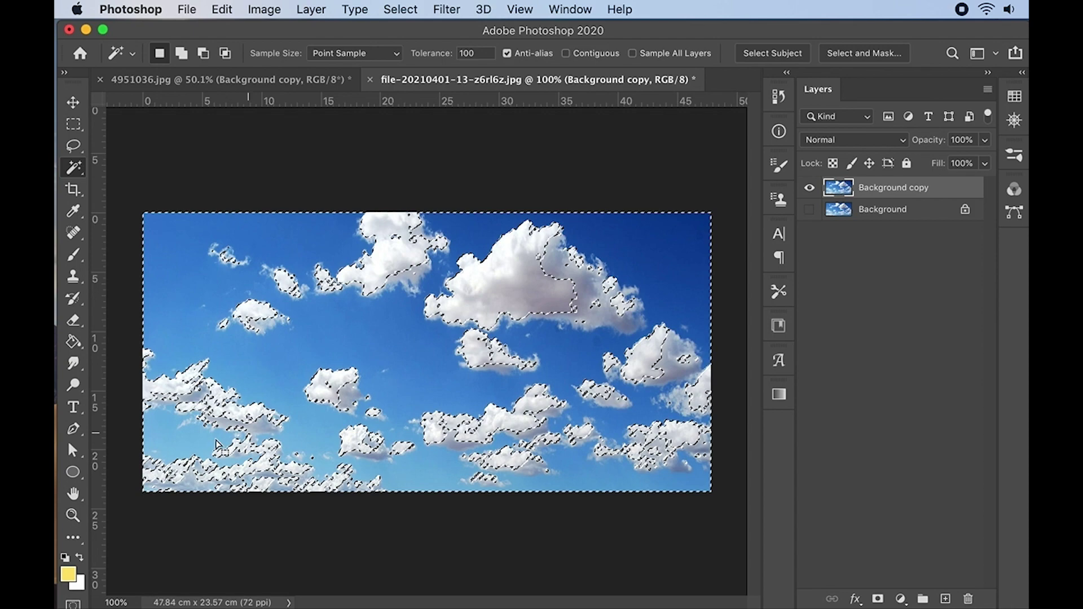
{"action": "scroll", "coordinate": [186, 432], "scroll_direction": "up", "scroll_amount": 5}
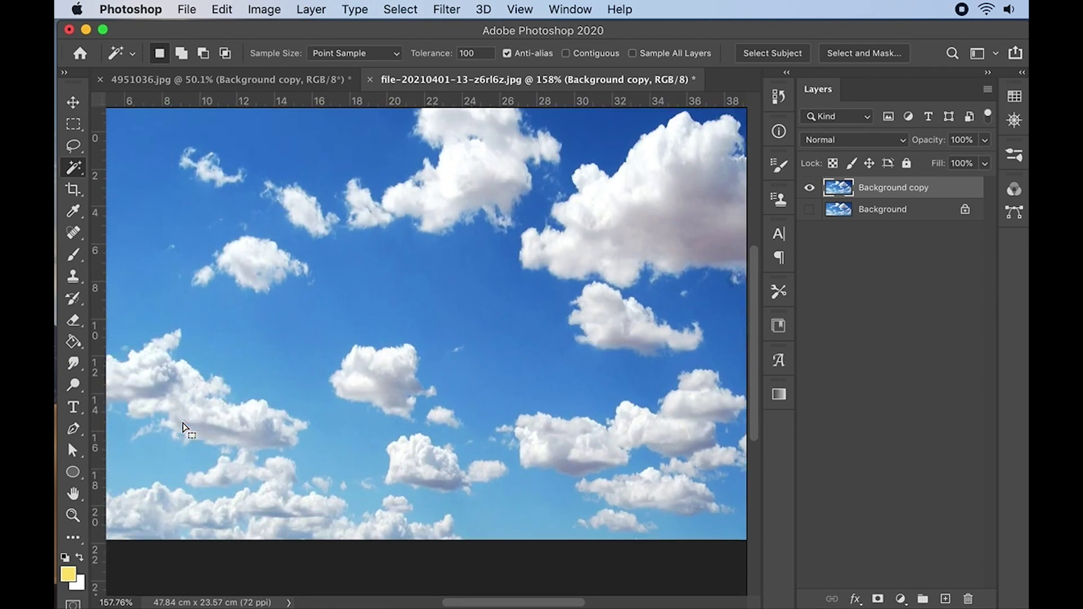
{"action": "scroll", "coordinate": [184, 427], "scroll_direction": "left", "scroll_amount": 5}
{"action": "scroll", "coordinate": [183, 427], "scroll_direction": "down", "scroll_amount": 2}
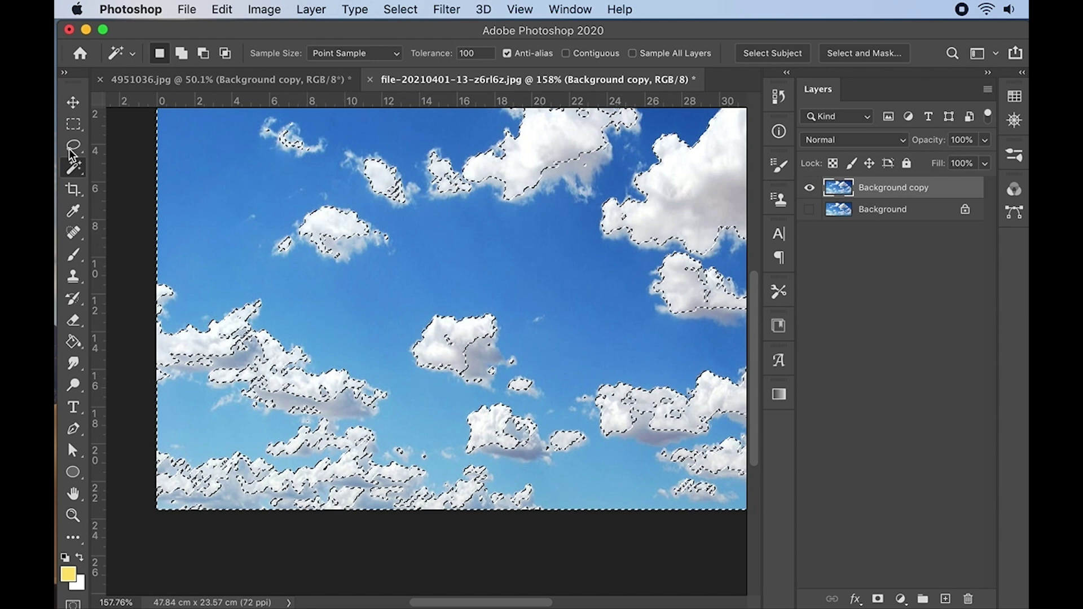
Deselect everything with the Rectangular Marquee and view the photo at 100%.
{"action": "key", "text": "v"}
{"action": "key", "text": "m"}
{"action": "left_click", "coordinate": [243, 434]}
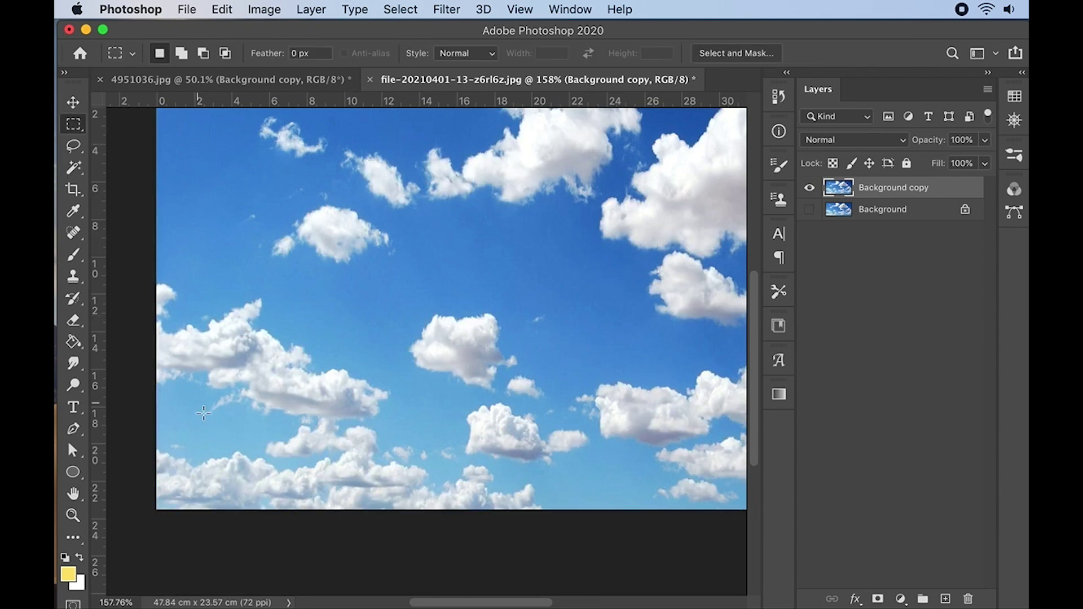
{"action": "key", "text": "super+1"}
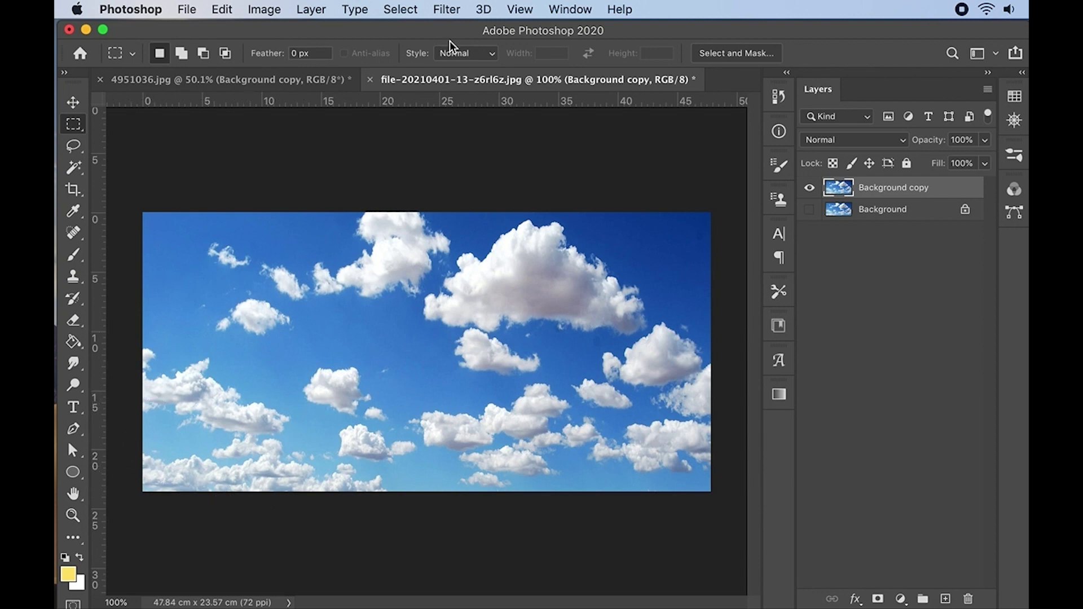
Build the tolerance-20 sky selection from four Magic Wand sky patches, then bring up the Hello Spring illustration.
{"action": "left_click", "coordinate": [73, 167]}
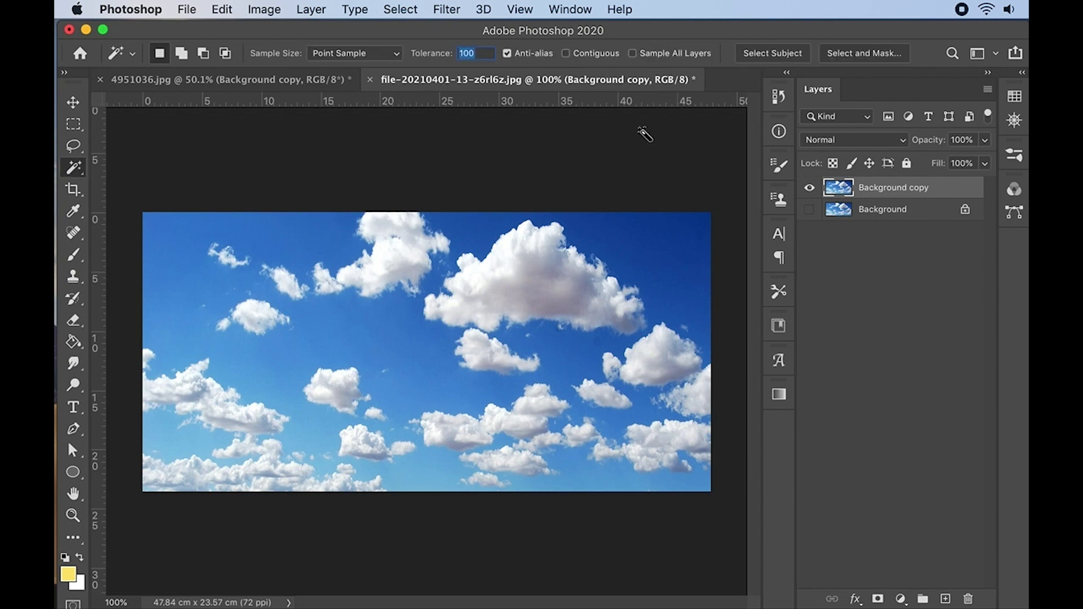
{"action": "left_click", "coordinate": [677, 313]}
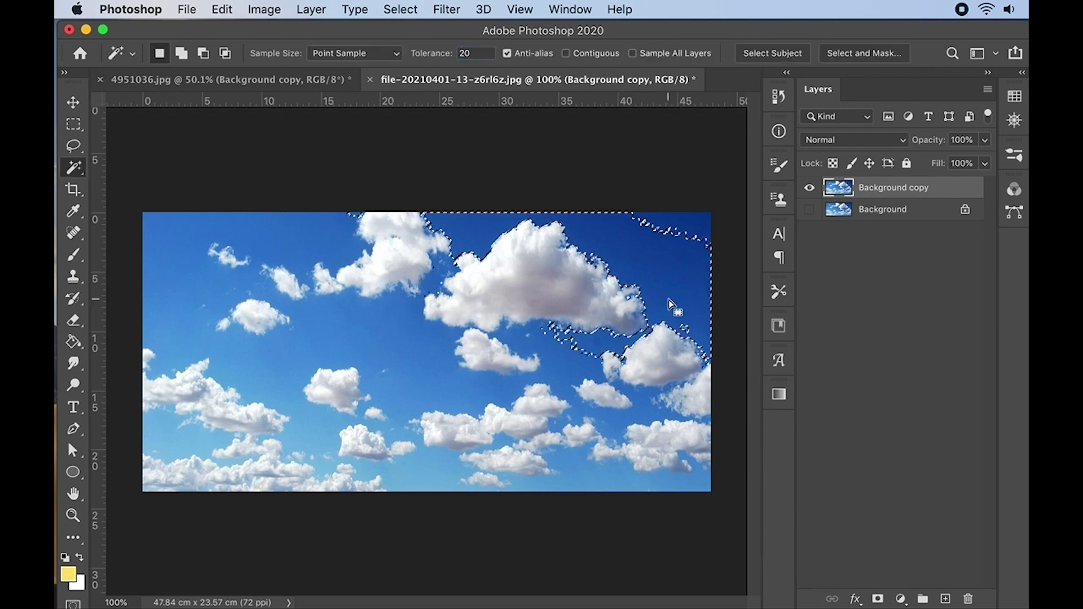
{"action": "left_click", "coordinate": [564, 360], "text": "shift"}
{"action": "left_click", "coordinate": [700, 214]}
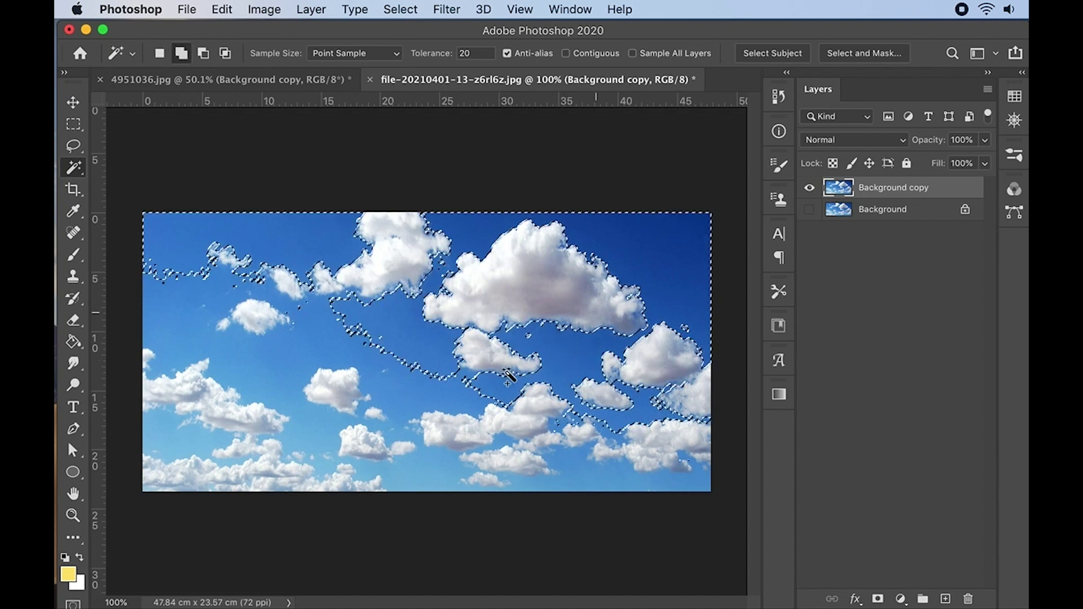
{"action": "left_click", "coordinate": [422, 390], "text": "shift"}
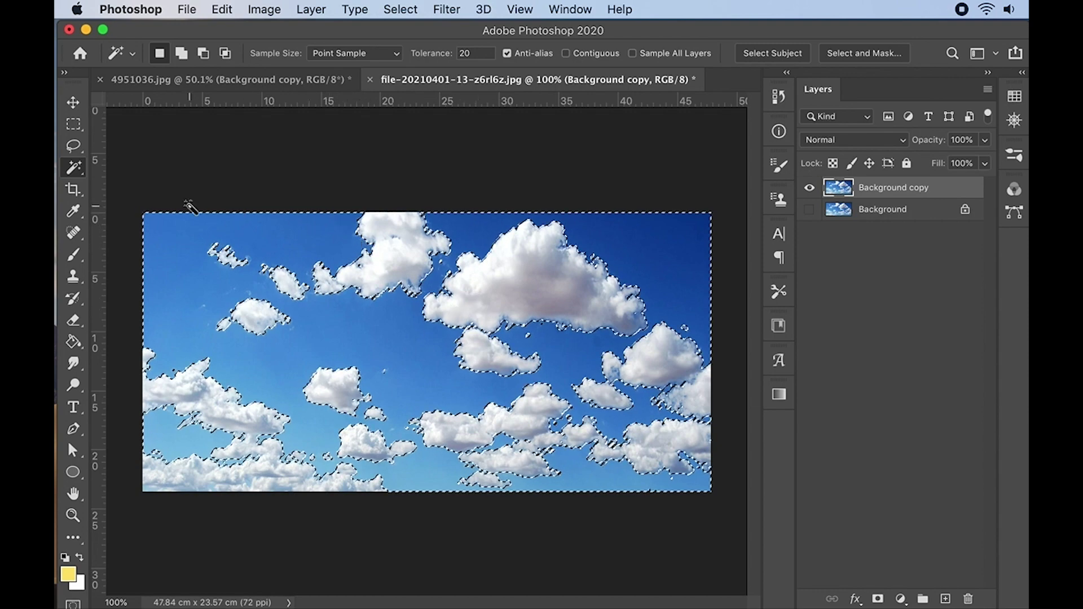
{"action": "left_click", "coordinate": [285, 78]}
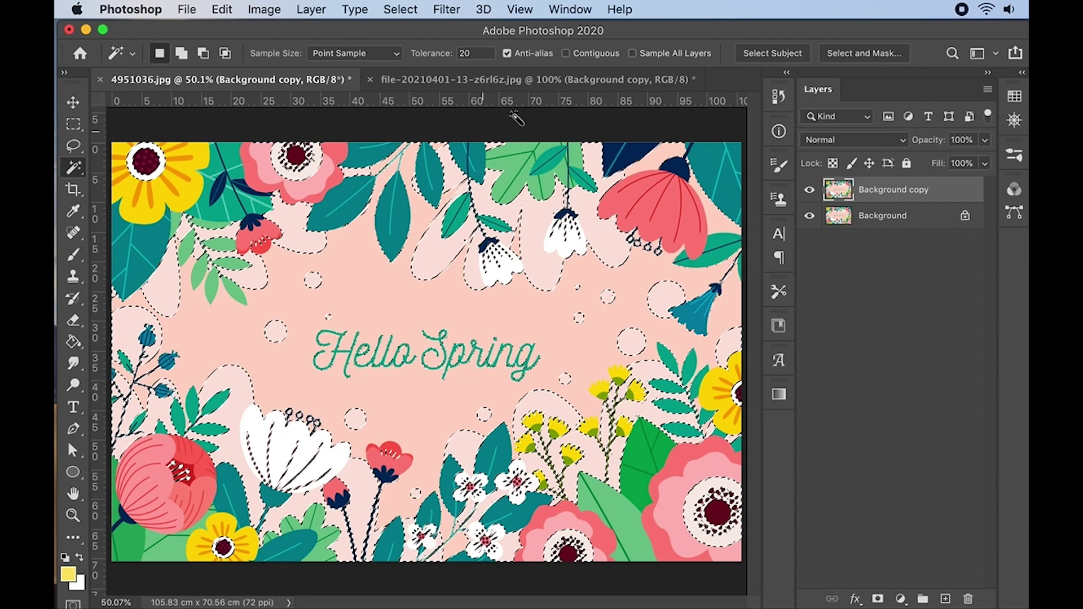
Bring the file-20210401 cloud photo back, then select the Tolerance value and set Add to Selection.
{"action": "left_click", "coordinate": [575, 79]}
{"action": "left_click", "coordinate": [294, 80]}
{"action": "left_click", "coordinate": [564, 80]}
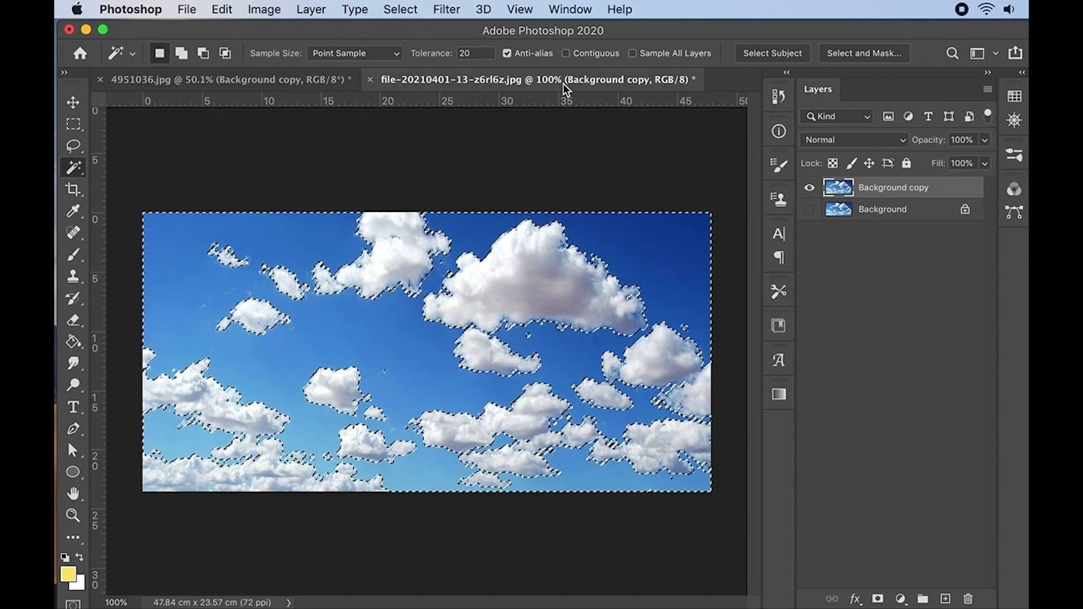
{"action": "left_click", "coordinate": [458, 53]}
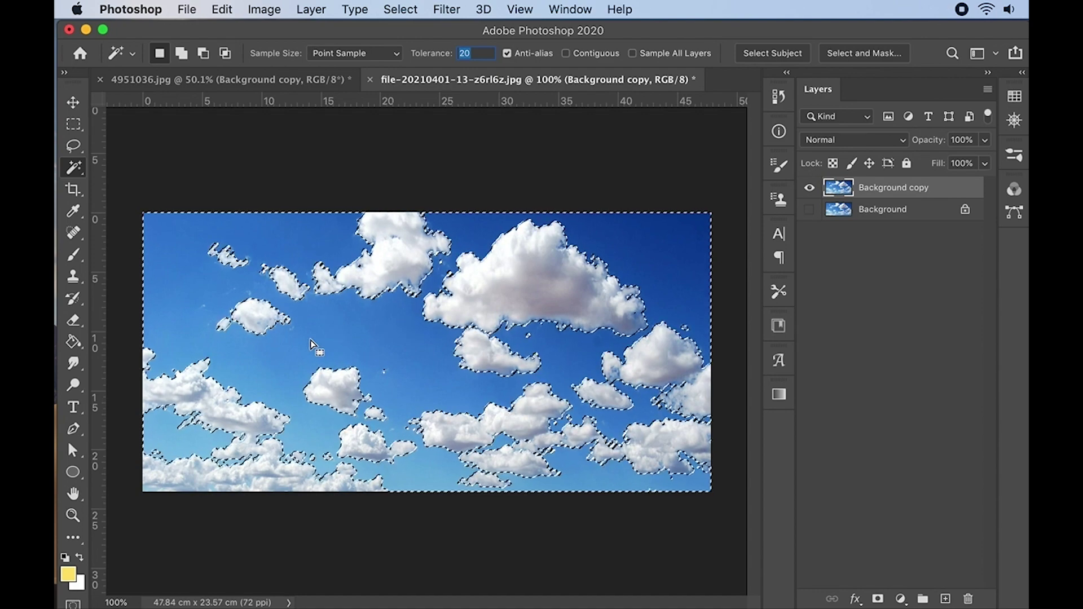
{"action": "key", "text": "shift"}
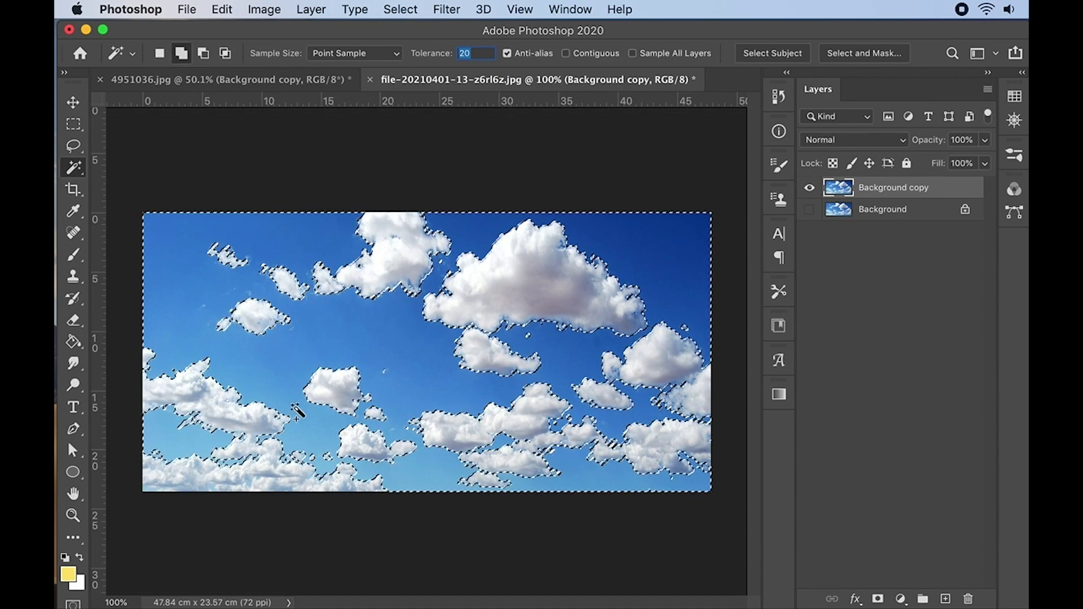